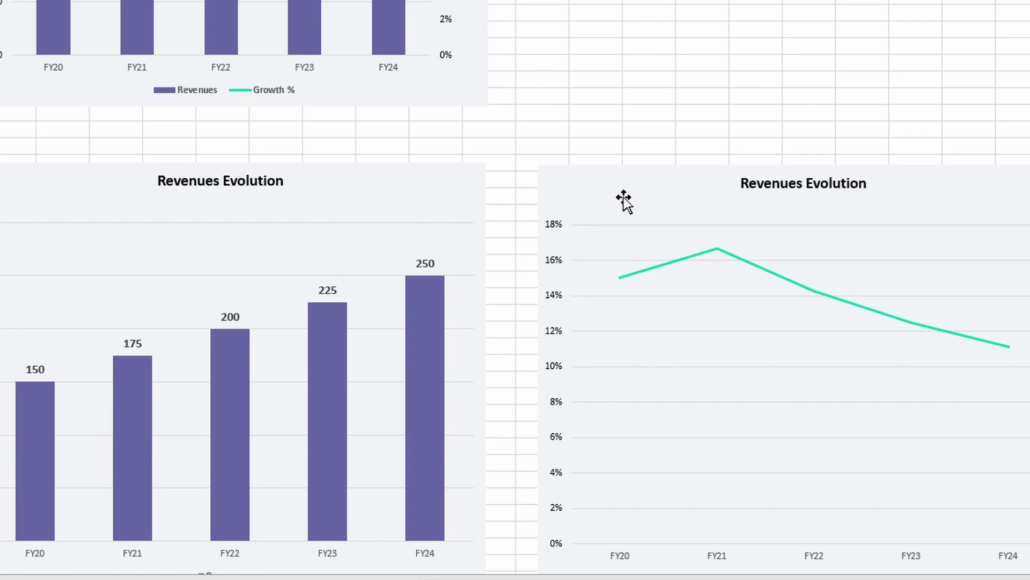
- Insert a clustered column chart of the revenue data in G4:L6
{"action": "left_click", "coordinate": [380, 196]}
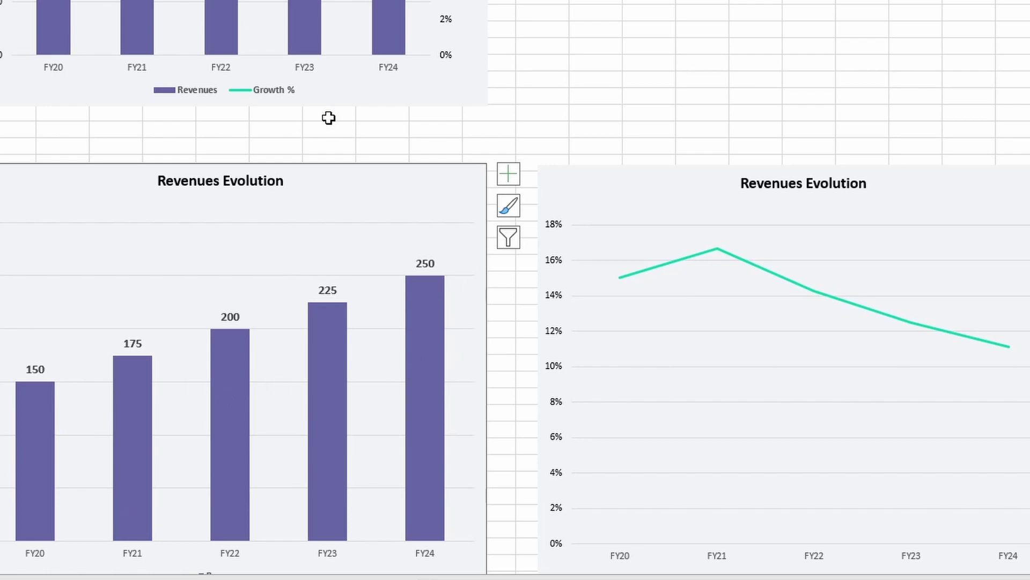
{"action": "left_click", "coordinate": [675, 264]}
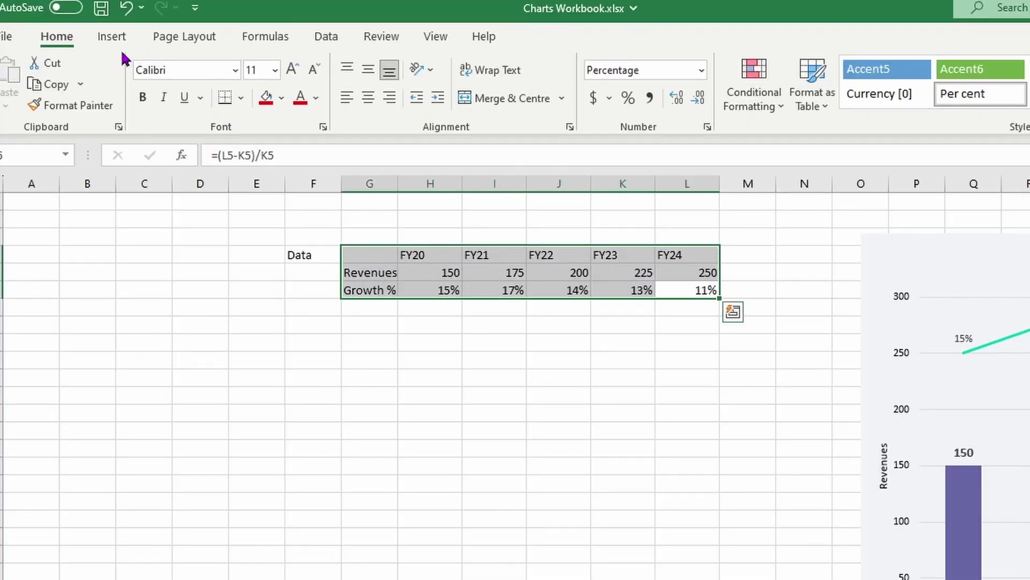
{"action": "left_click", "coordinate": [111, 37]}
{"action": "left_click", "coordinate": [762, 63]}
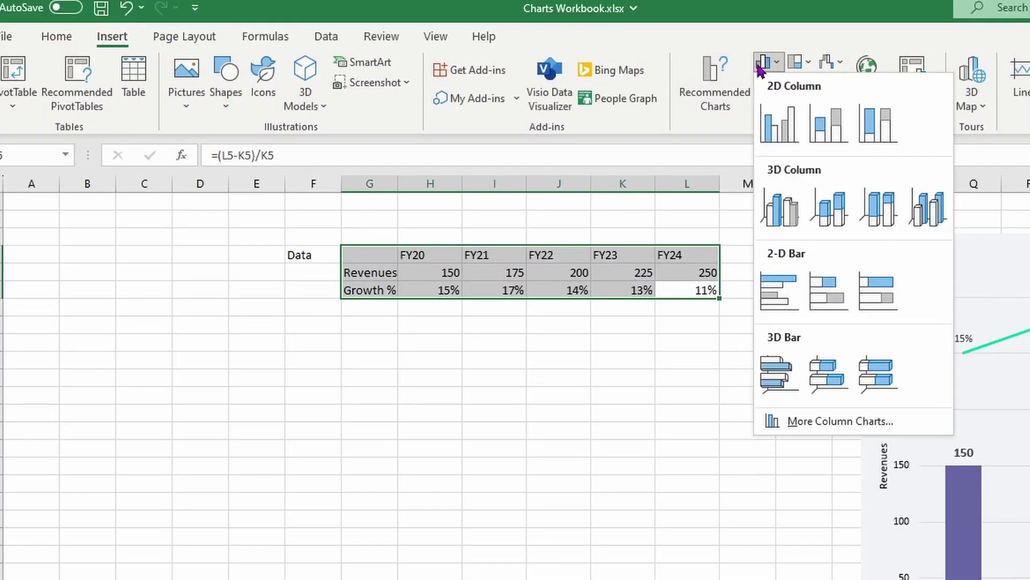
{"action": "left_click", "coordinate": [780, 126]}
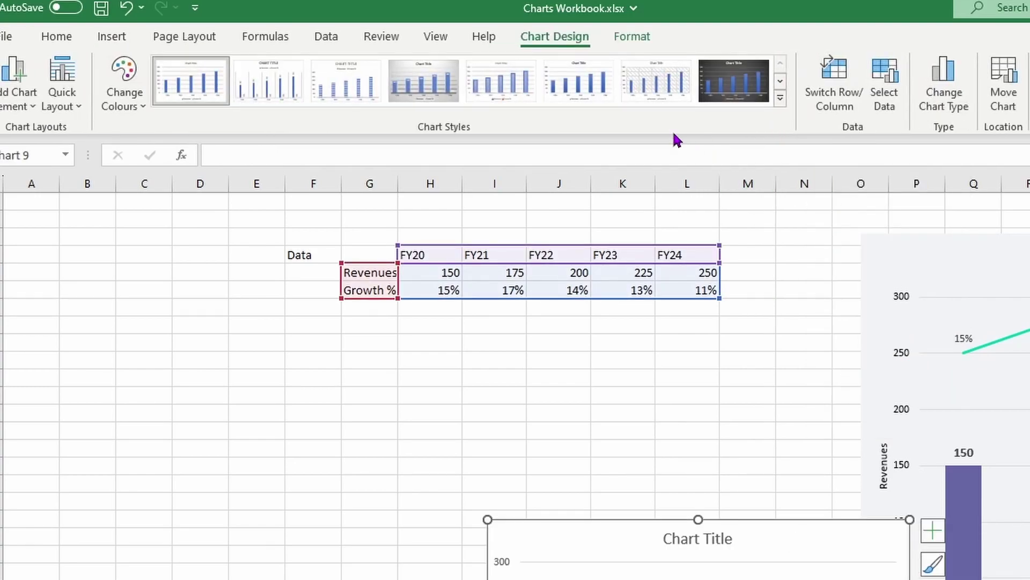
- Make it a Combo chart with Growth % on a secondary axis, then enlarge and reposition it
{"action": "left_click", "coordinate": [959, 106]}
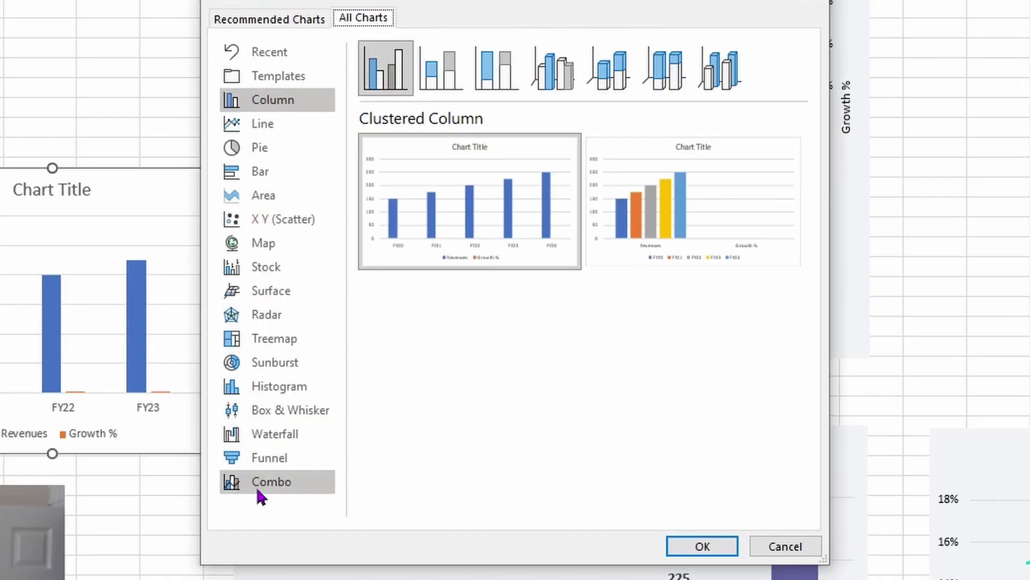
{"action": "left_click", "coordinate": [256, 485]}
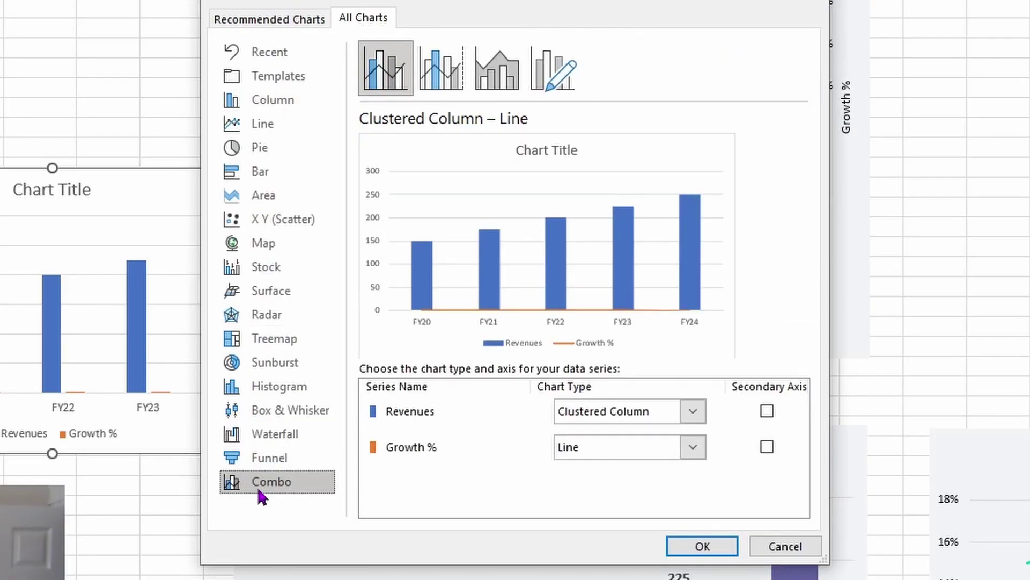
{"action": "left_click", "coordinate": [767, 447]}
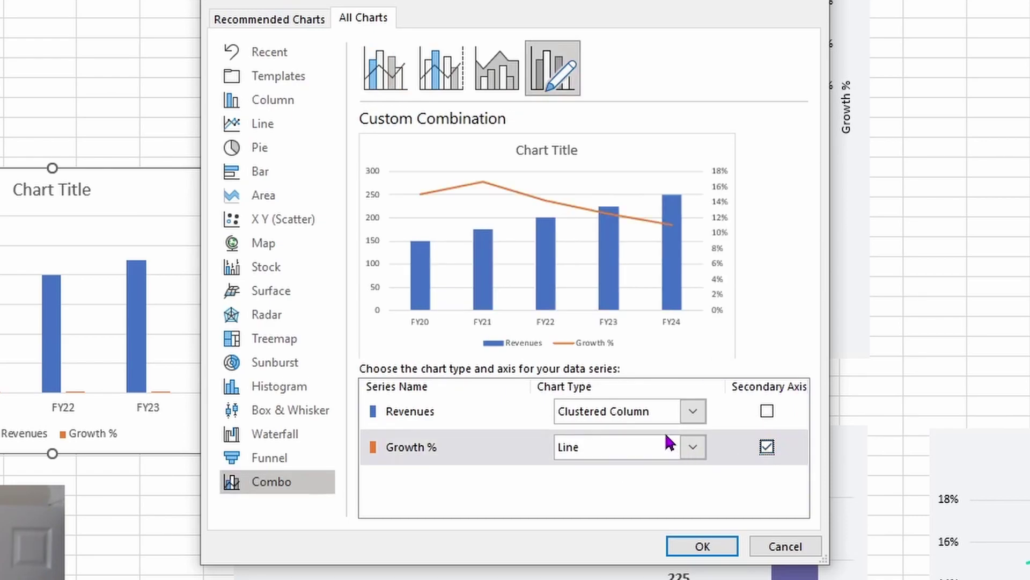
{"action": "left_click", "coordinate": [701, 546]}
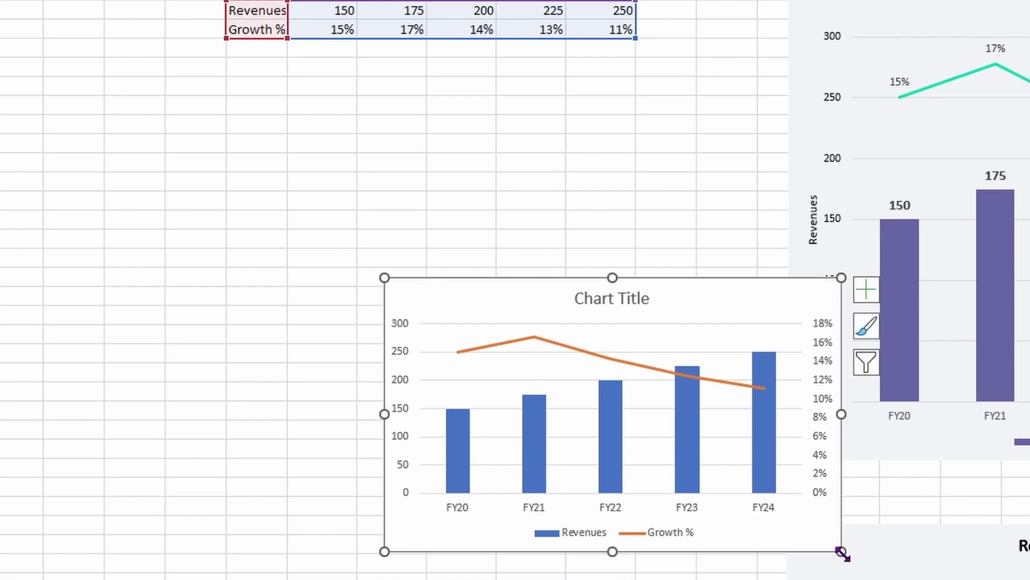
{"action": "left_click_drag", "start_coordinate": [841, 553], "coordinate": [1029, 579]}
{"action": "left_click_drag", "start_coordinate": [523, 298], "coordinate": [188, 72]}
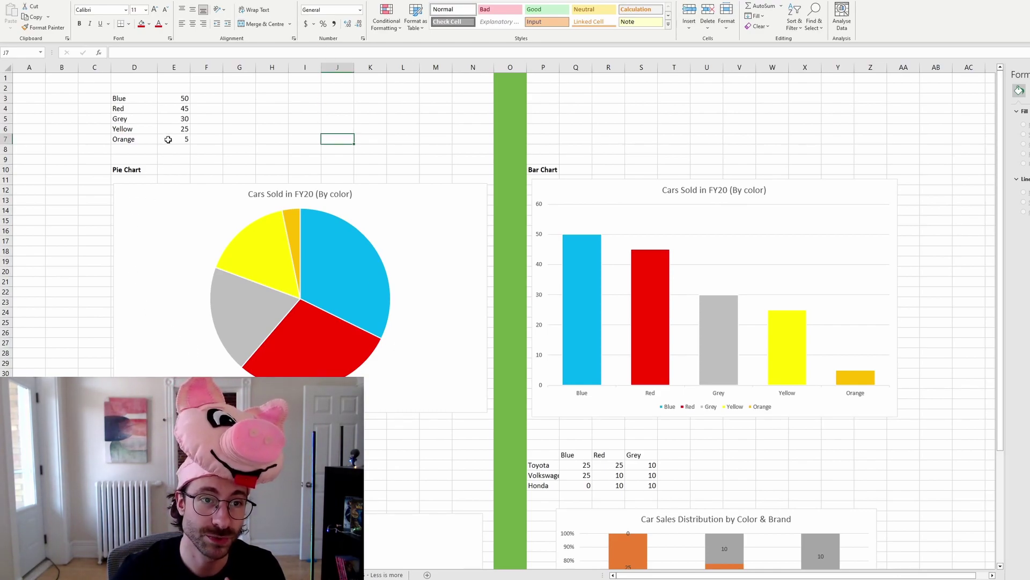
{"action": "left_click_drag", "start_coordinate": [173, 99], "coordinate": [173, 140]}
{"action": "left_click", "coordinate": [323, 120]}
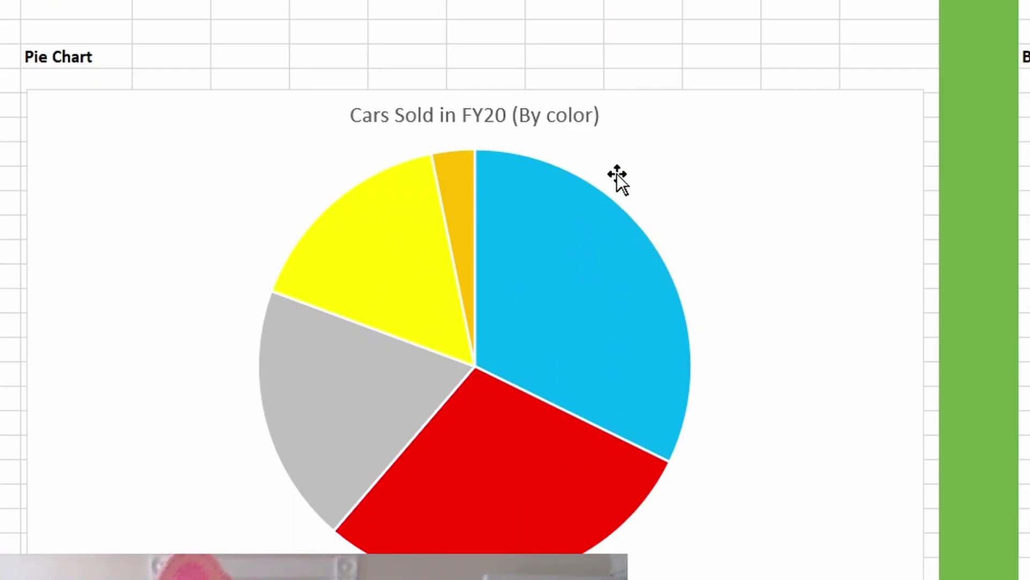
{"action": "left_click", "coordinate": [615, 287]}
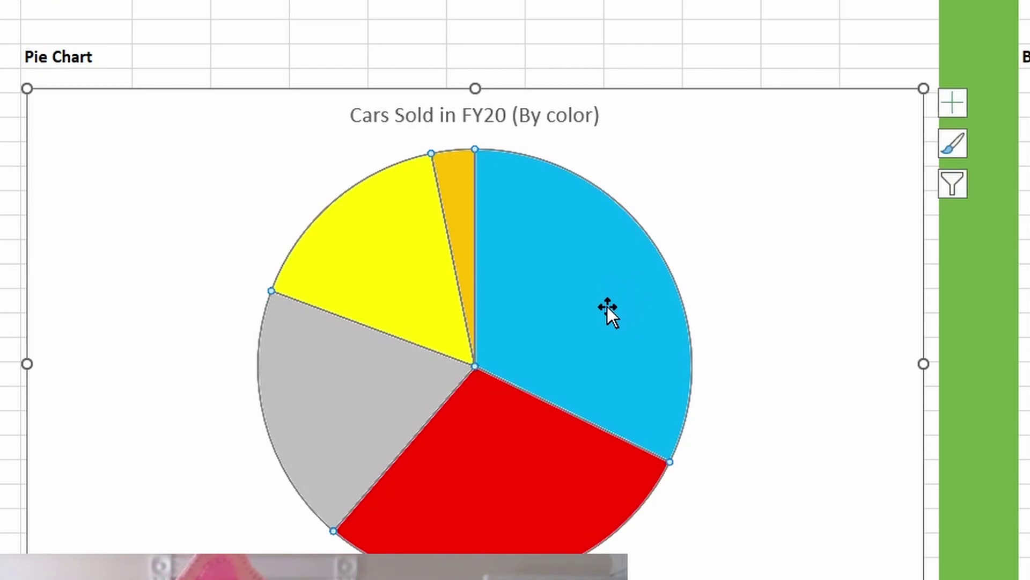
{"action": "left_click", "coordinate": [530, 474]}
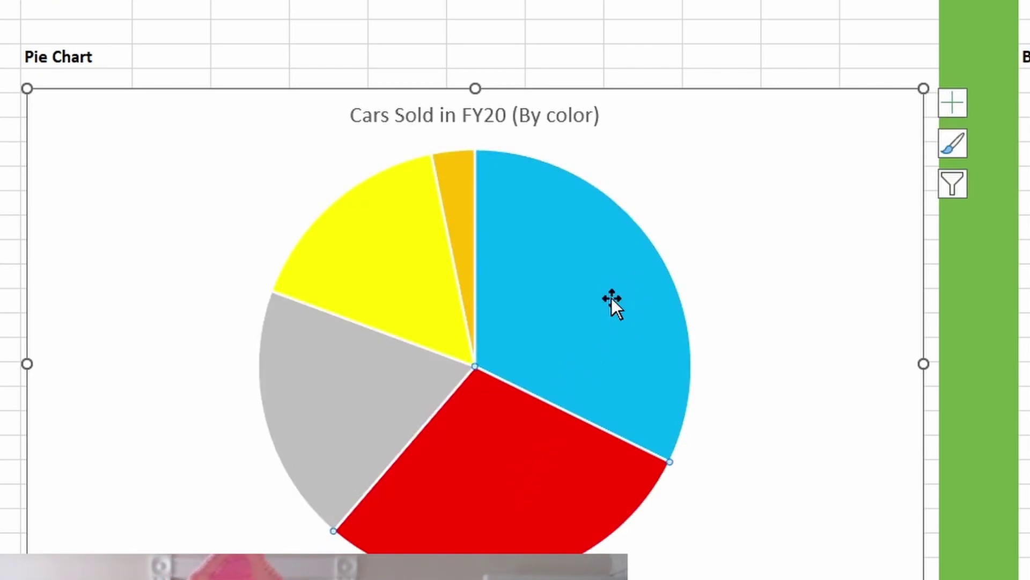
{"action": "key", "text": "Escape"}
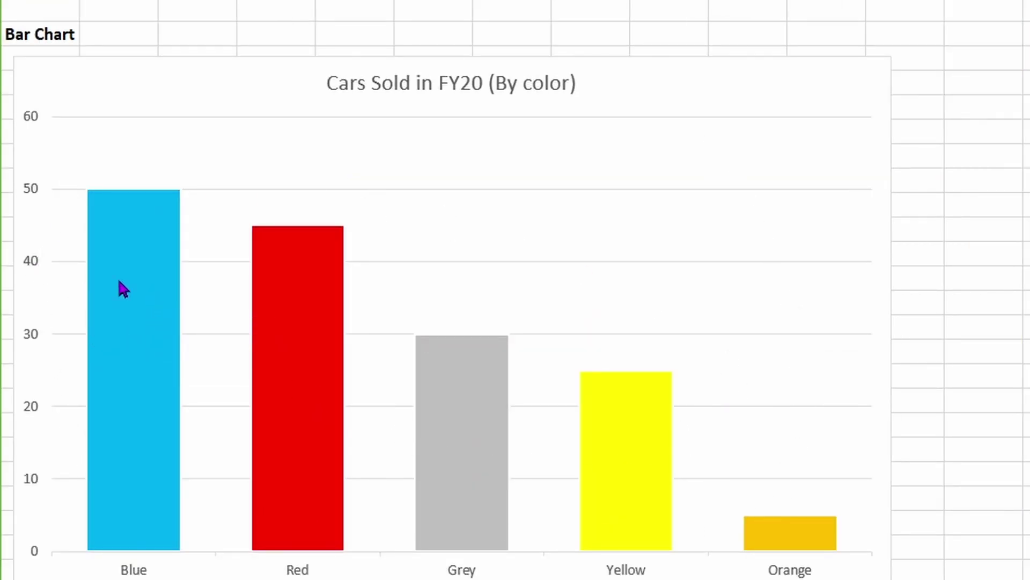
{"action": "left_click", "coordinate": [329, 288]}
{"action": "left_click", "coordinate": [212, 32]}
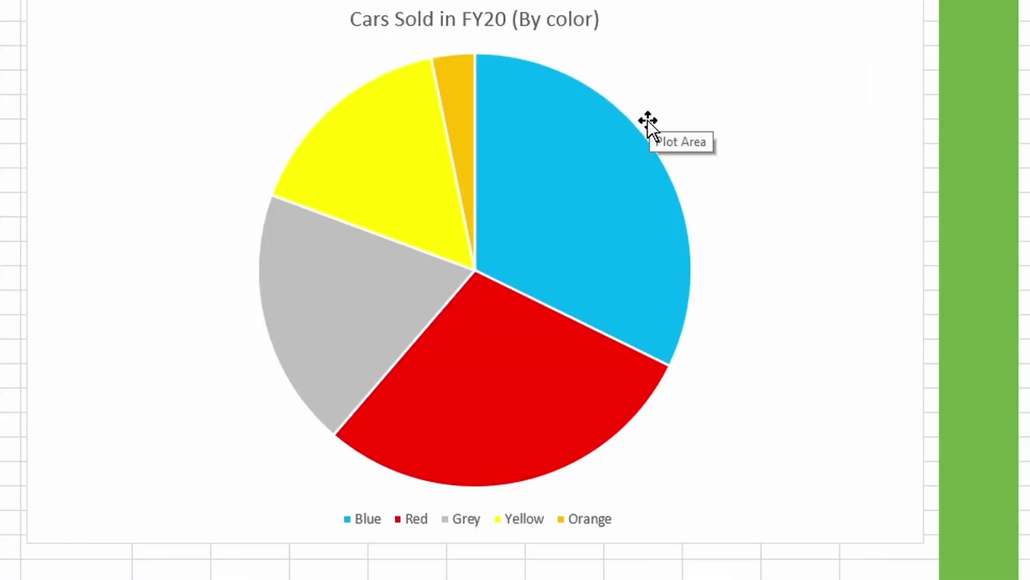
{"action": "mouse_move", "coordinate": [668, 190]}
{"action": "scroll", "coordinate": [671, 188], "scroll_direction": "down", "scroll_amount": 9}
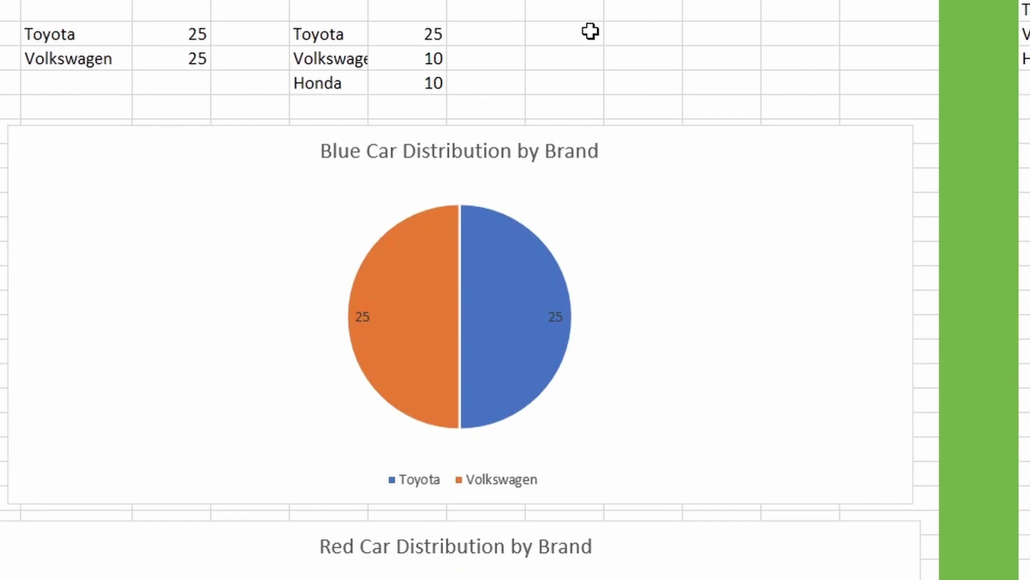
{"action": "left_click", "coordinate": [591, 31]}
{"action": "left_click", "coordinate": [552, 157]}
{"action": "double_click", "coordinate": [552, 156]}
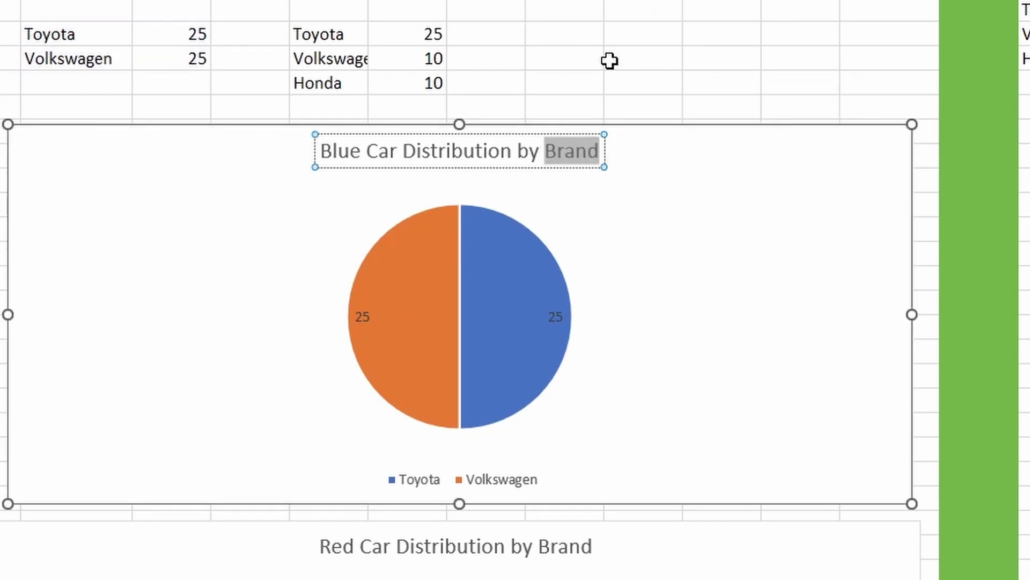
{"action": "left_click", "coordinate": [610, 59]}
{"action": "mouse_move", "coordinate": [524, 312]}
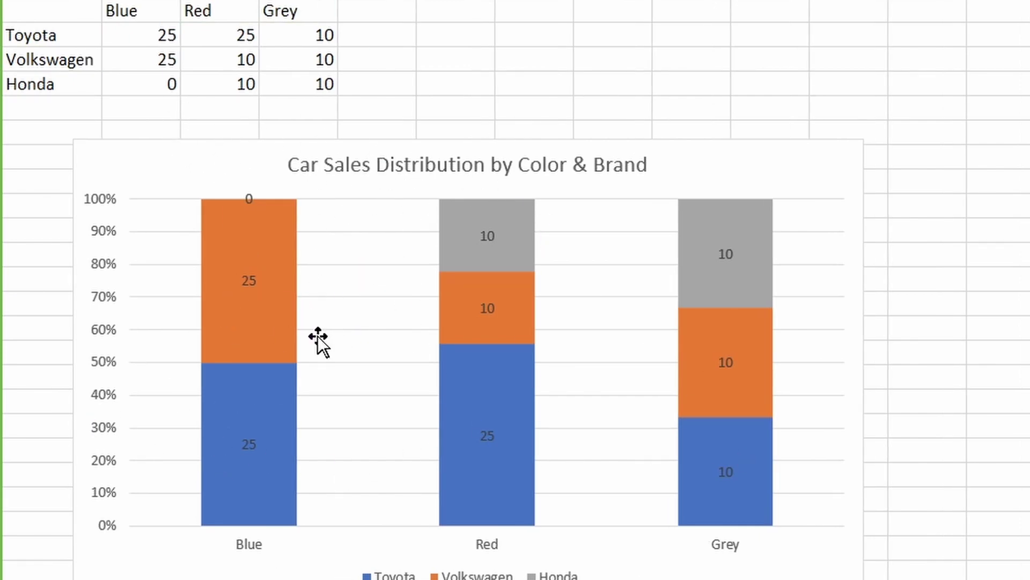
{"action": "mouse_move", "coordinate": [286, 320]}
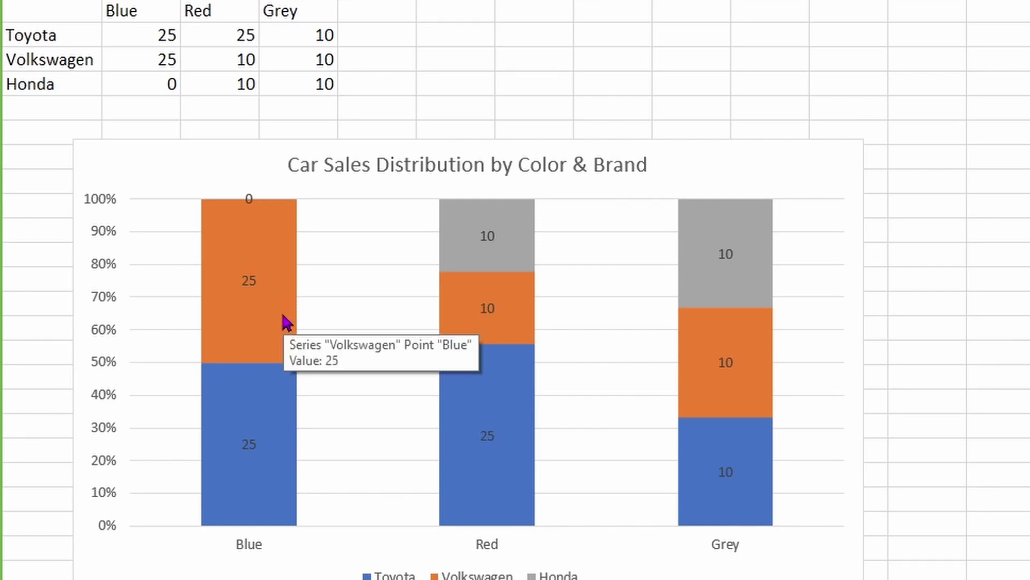
{"action": "mouse_move", "coordinate": [459, 316]}
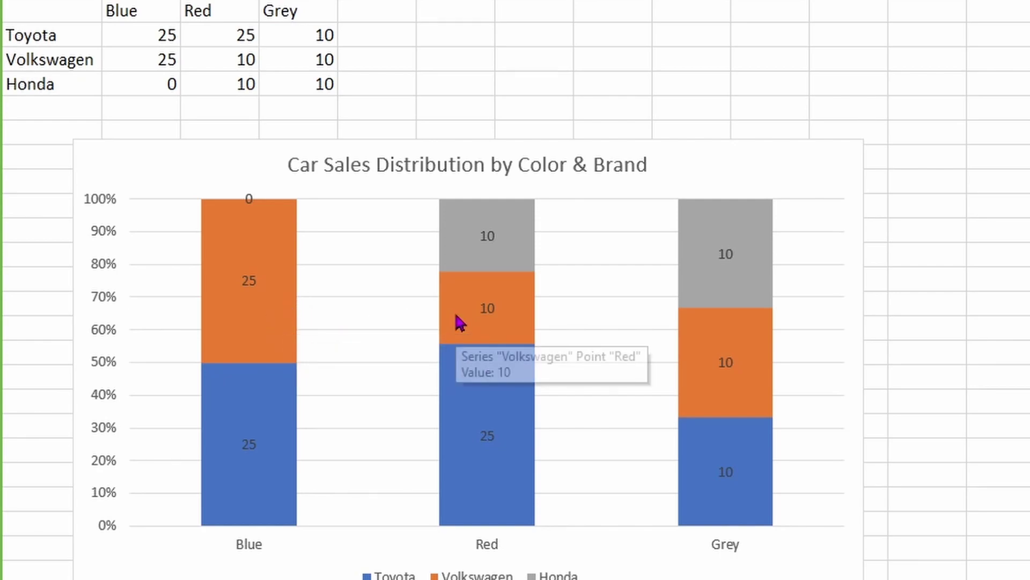
{"action": "left_click", "coordinate": [466, 323]}
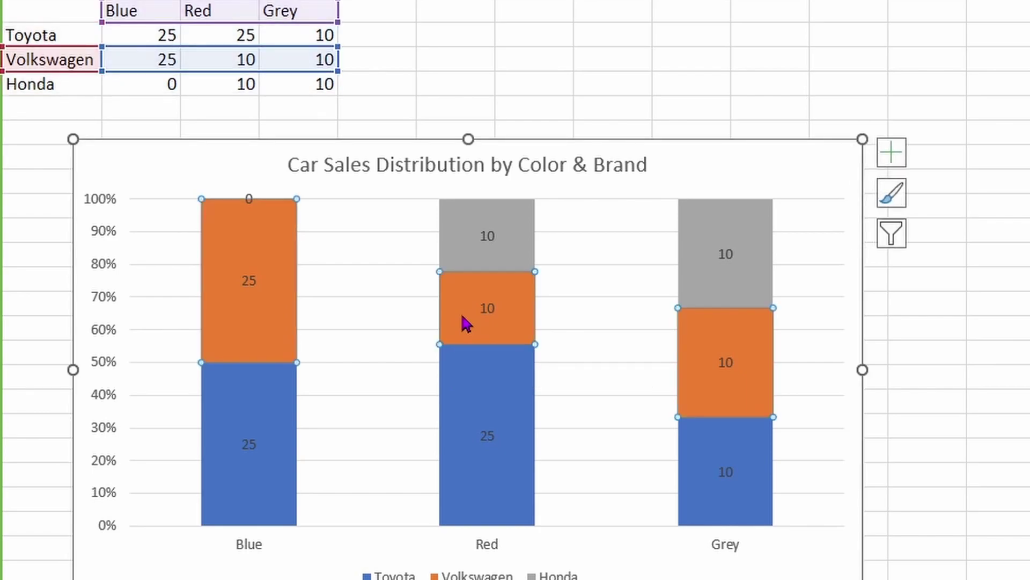
{"action": "left_click", "coordinate": [475, 451]}
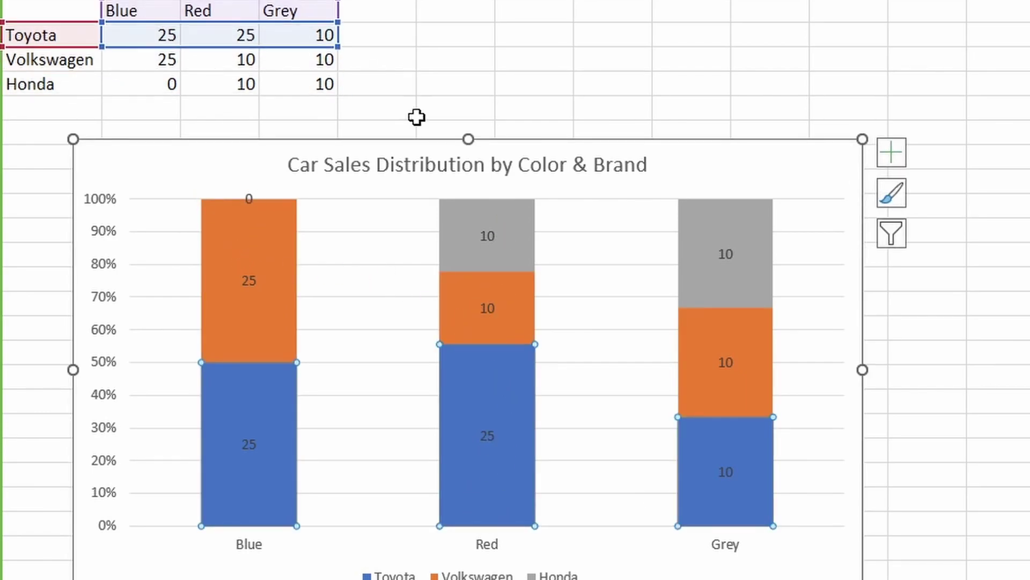
{"action": "left_click", "coordinate": [712, 161]}
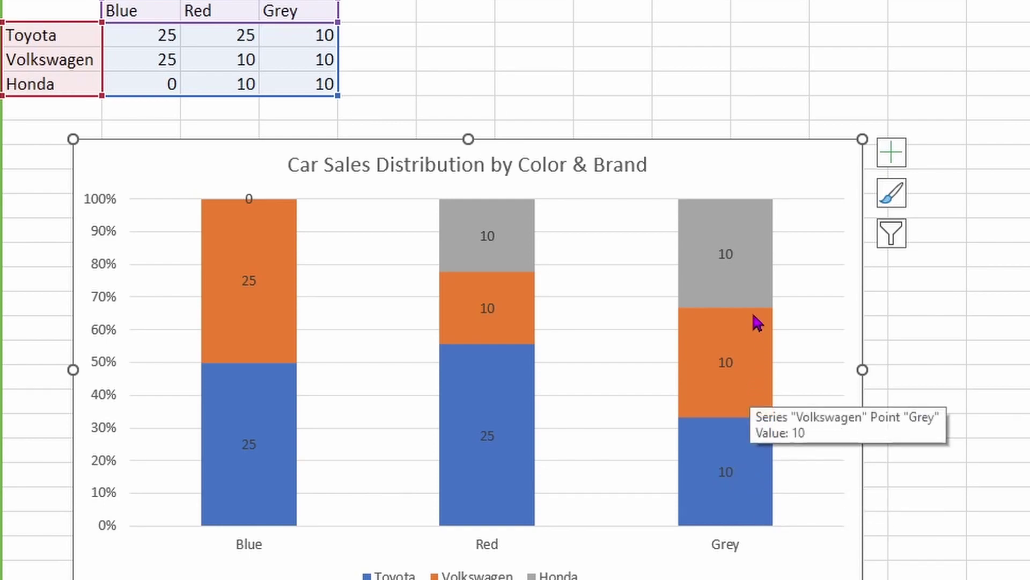
{"action": "left_click", "coordinate": [746, 359]}
{"action": "mouse_move", "coordinate": [726, 344]}
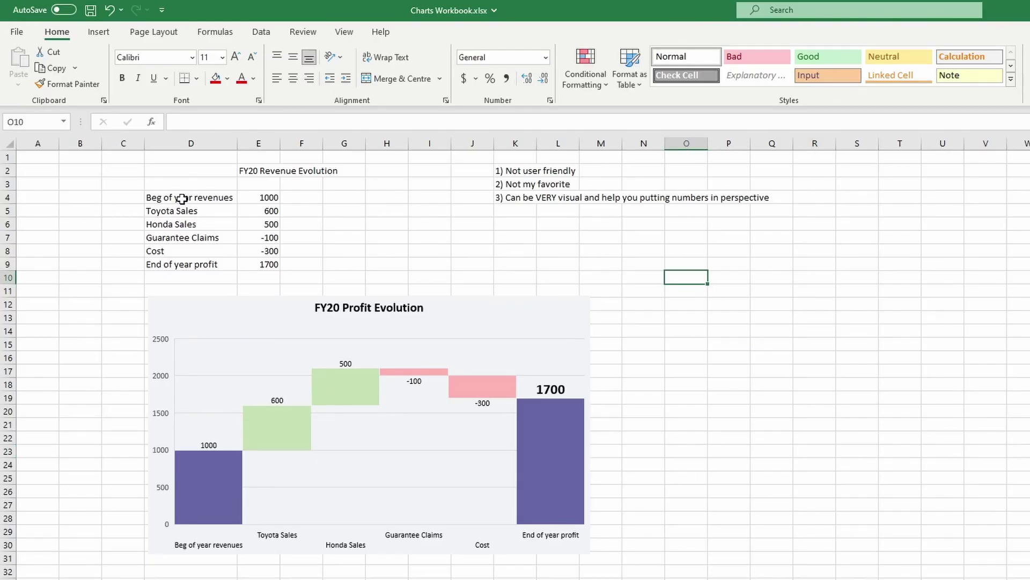
- Insert a Waterfall chart of the FY20 revenue-to-profit figures in D4:E9
{"action": "left_click_drag", "start_coordinate": [182, 199], "coordinate": [274, 266]}
{"action": "left_click", "coordinate": [98, 32]}
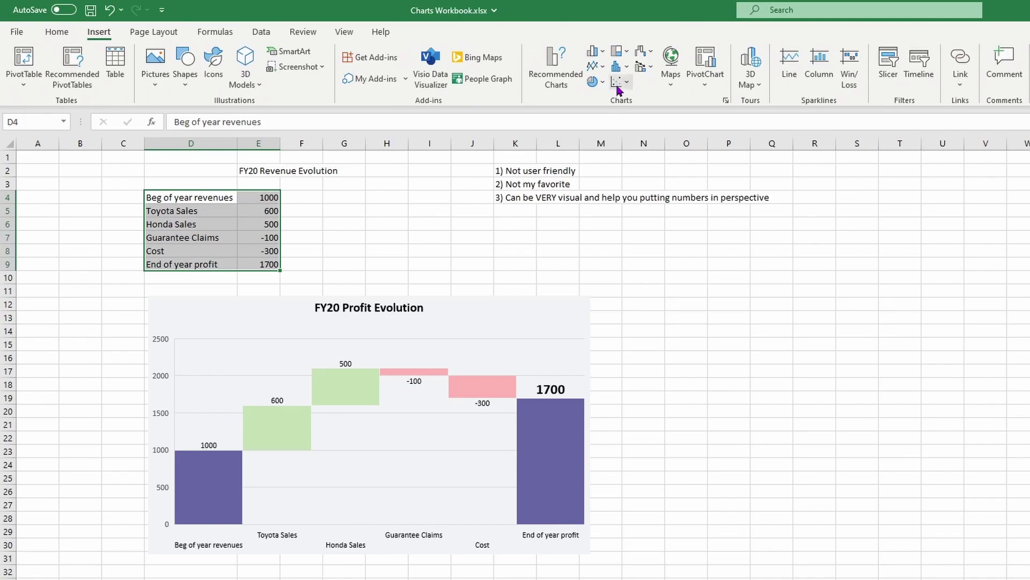
{"action": "left_click", "coordinate": [641, 52]}
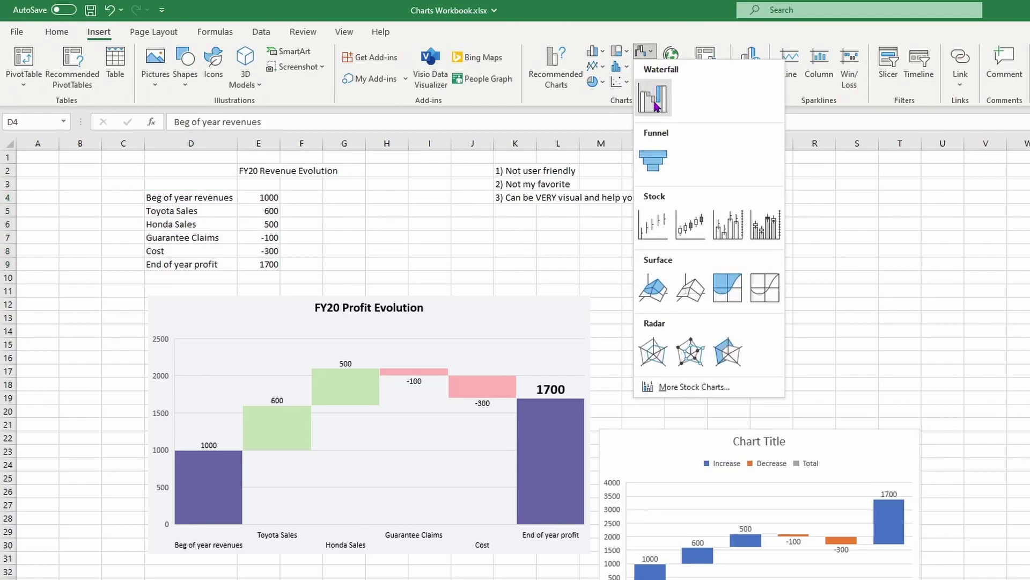
{"action": "left_click", "coordinate": [653, 88]}
- Move the waterfall chart beside the original and enlarge it by its corner
{"action": "left_click_drag", "start_coordinate": [832, 446], "coordinate": [844, 303]}
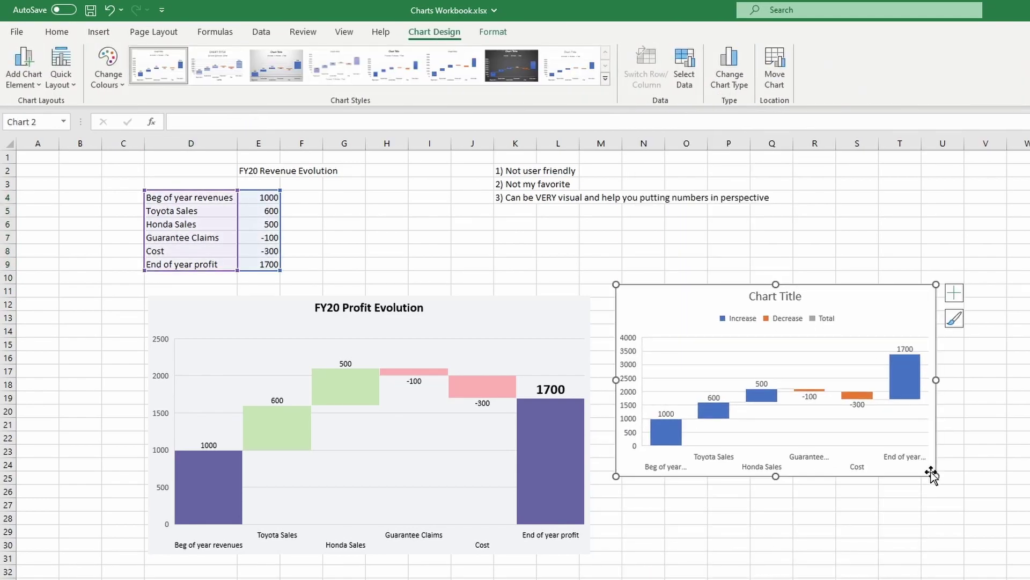
{"action": "left_click_drag", "start_coordinate": [931, 476], "coordinate": [1025, 574]}
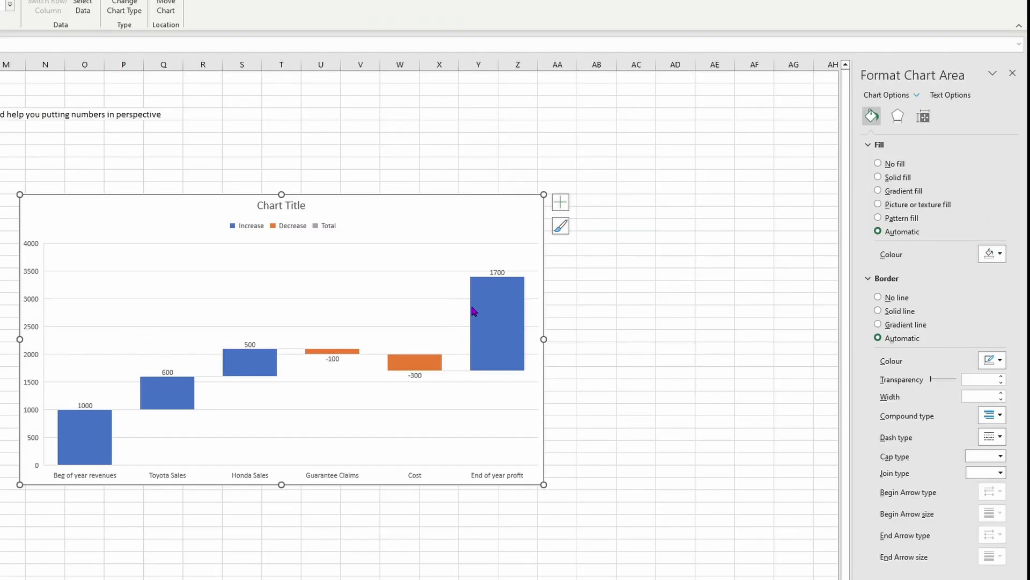
{"action": "left_click", "coordinate": [491, 324]}
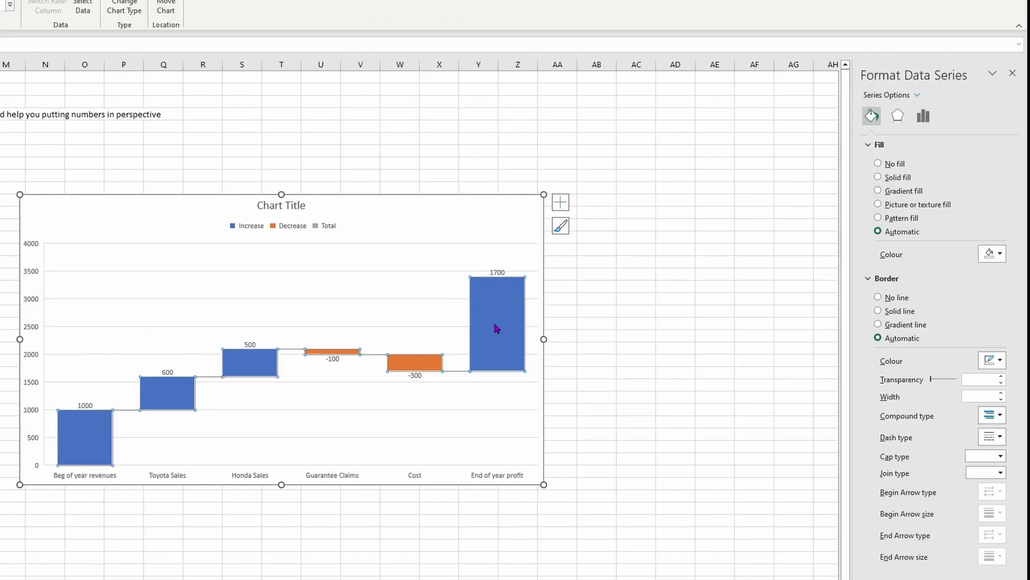
- Set the End of year profit bar as a total
{"action": "left_click", "coordinate": [491, 325]}
{"action": "right_click", "coordinate": [492, 319]}
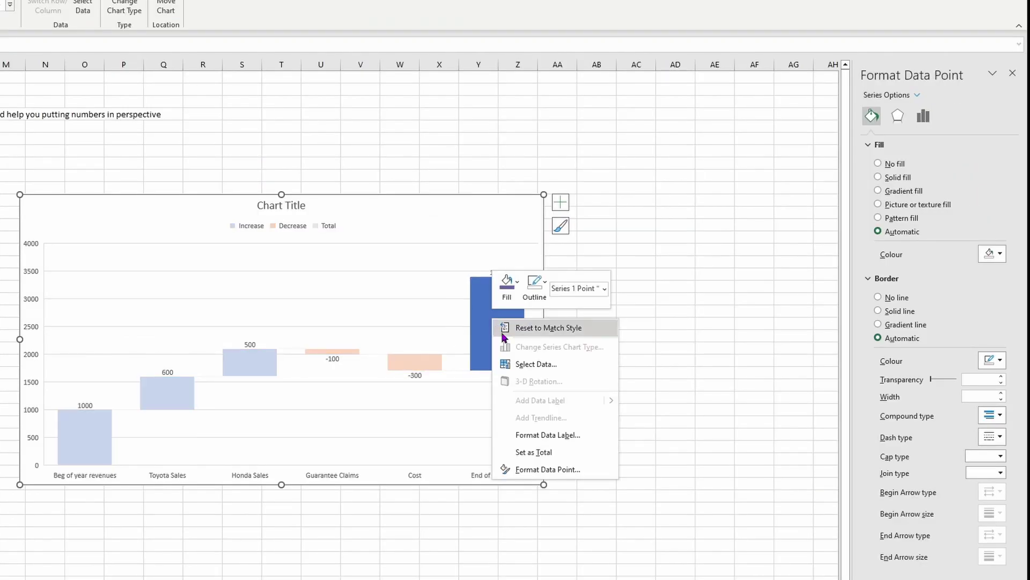
{"action": "left_click", "coordinate": [549, 454]}
- Set the gap width to 0%, delete the legend and retitle the chart 'FY20 Profit Evolution'
{"action": "right_click", "coordinate": [425, 308]}
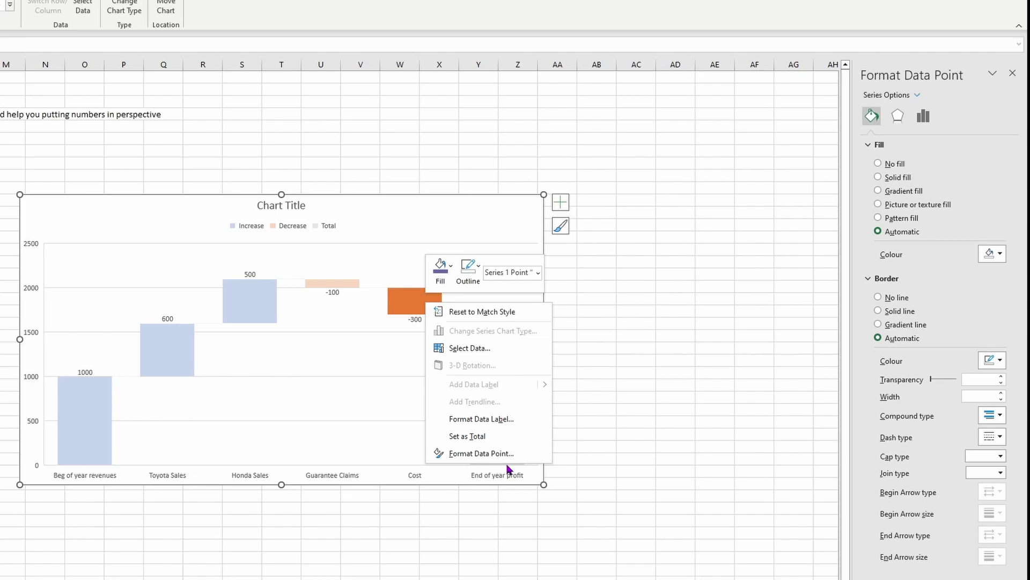
{"action": "left_click", "coordinate": [476, 453]}
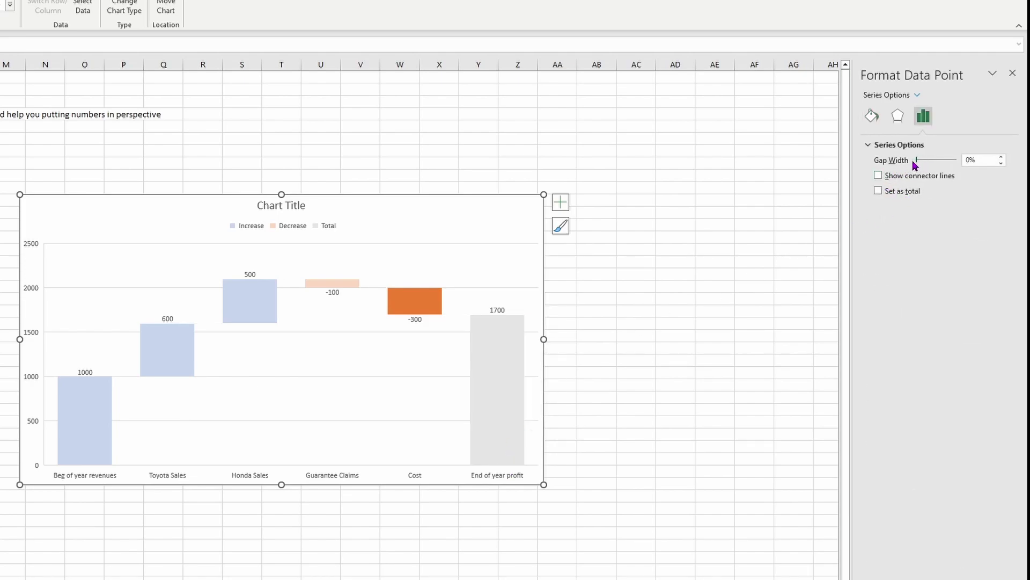
{"action": "left_click", "coordinate": [388, 150]}
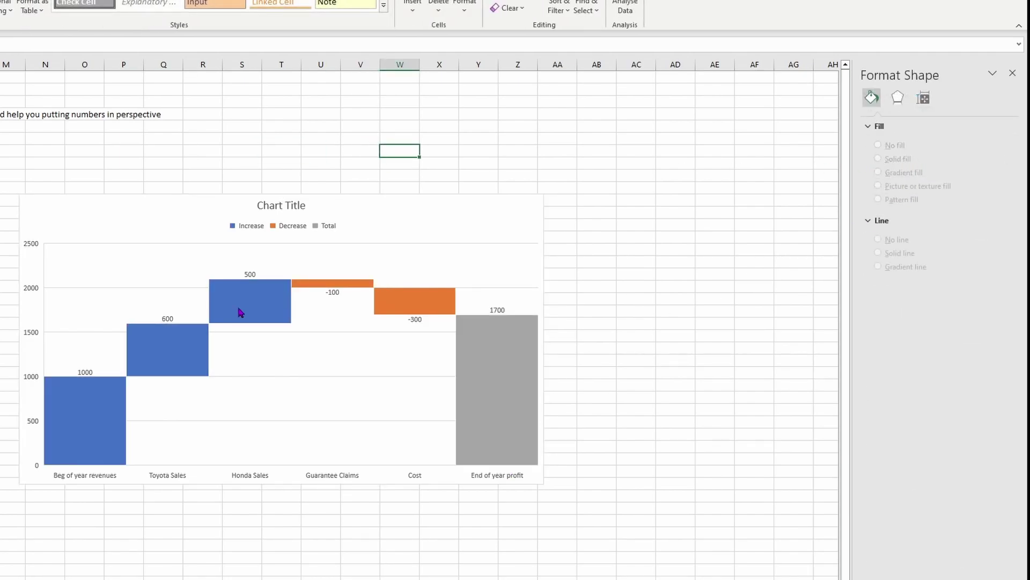
{"action": "left_click", "coordinate": [294, 227]}
{"action": "key", "text": "Delete"}
{"action": "left_click", "coordinate": [290, 210]}
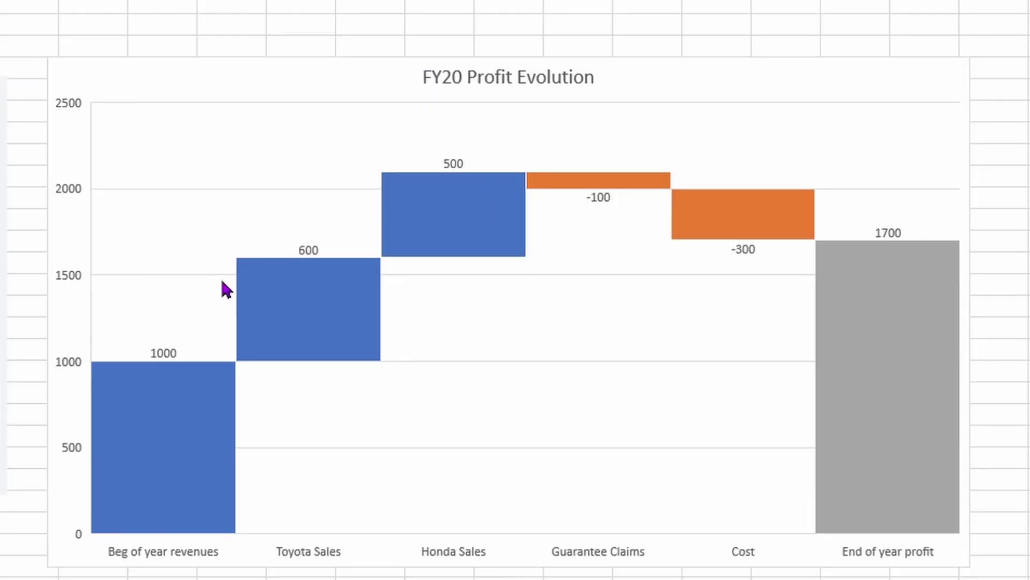
- Recolour the bars: purple totals, green Honda Sales increase, pink Guarantee Claims and Cost decreases
{"action": "left_click", "coordinate": [80, 394]}
{"action": "left_click", "coordinate": [80, 394]}
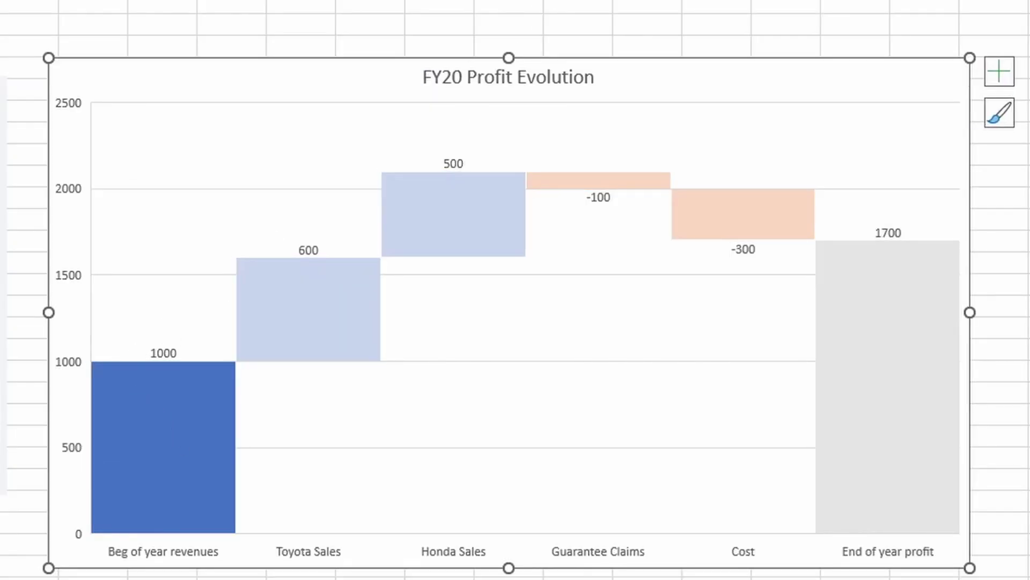
{"action": "left_click", "coordinate": [874, 304]}
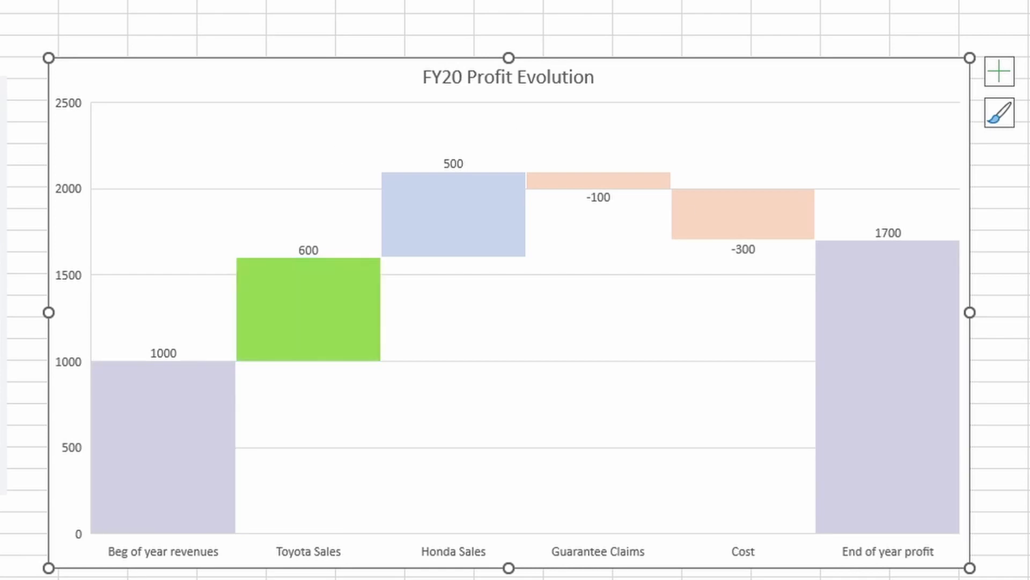
{"action": "left_click", "coordinate": [467, 234]}
{"action": "key", "text": "F4"}
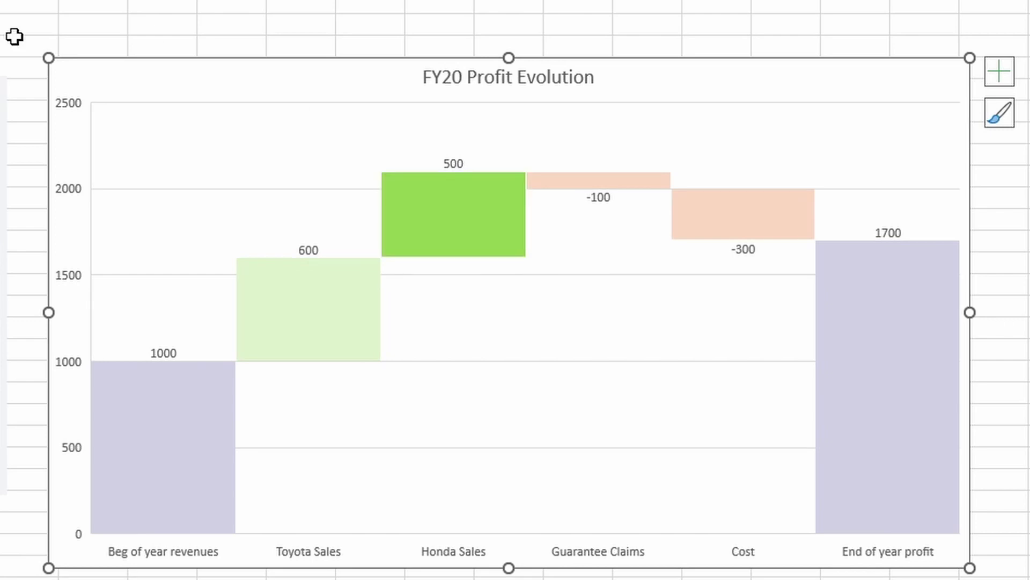
{"action": "left_click", "coordinate": [597, 180]}
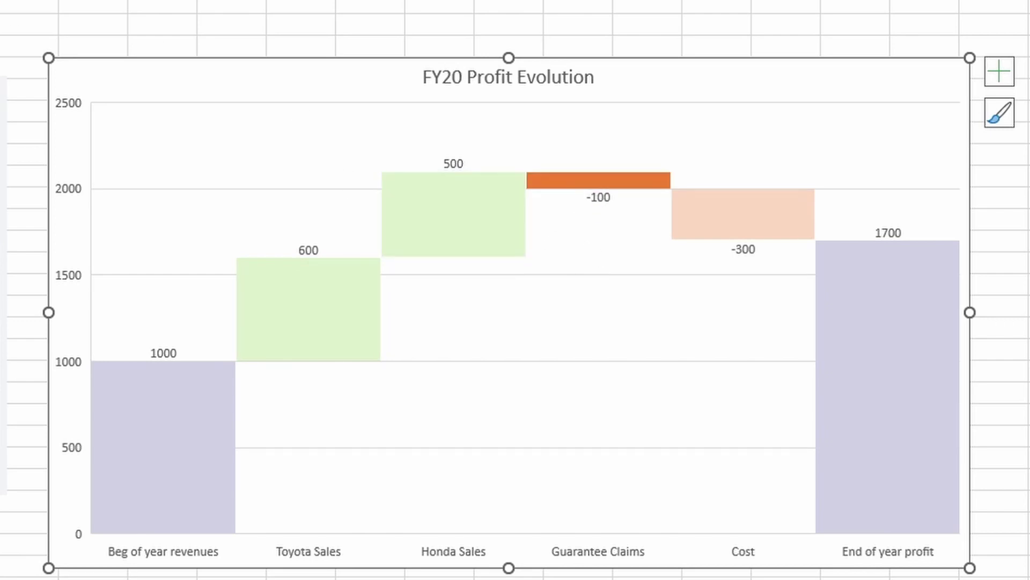
{"action": "left_click", "coordinate": [749, 231]}
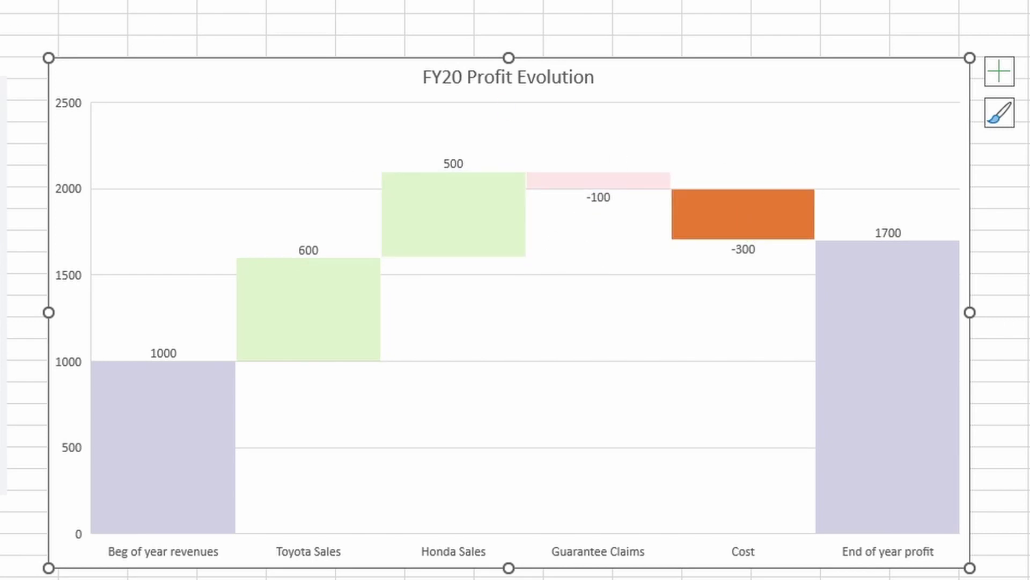
{"action": "key", "text": "F4"}
- Give the chart area a light off-white solid fill and review the finished chart
{"action": "left_click", "coordinate": [647, 90]}
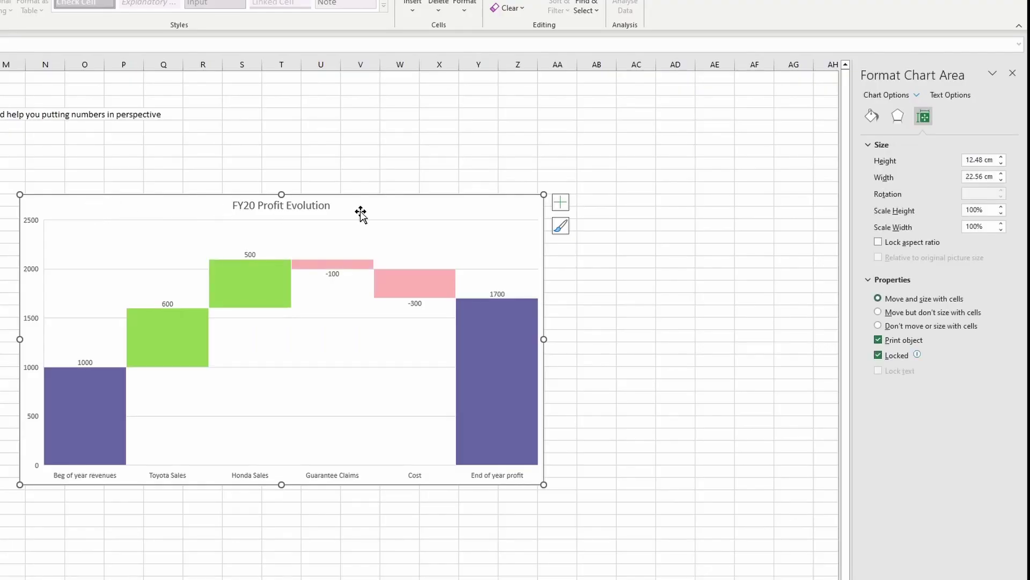
{"action": "right_click", "coordinate": [396, 217]}
{"action": "left_click", "coordinate": [523, 558]}
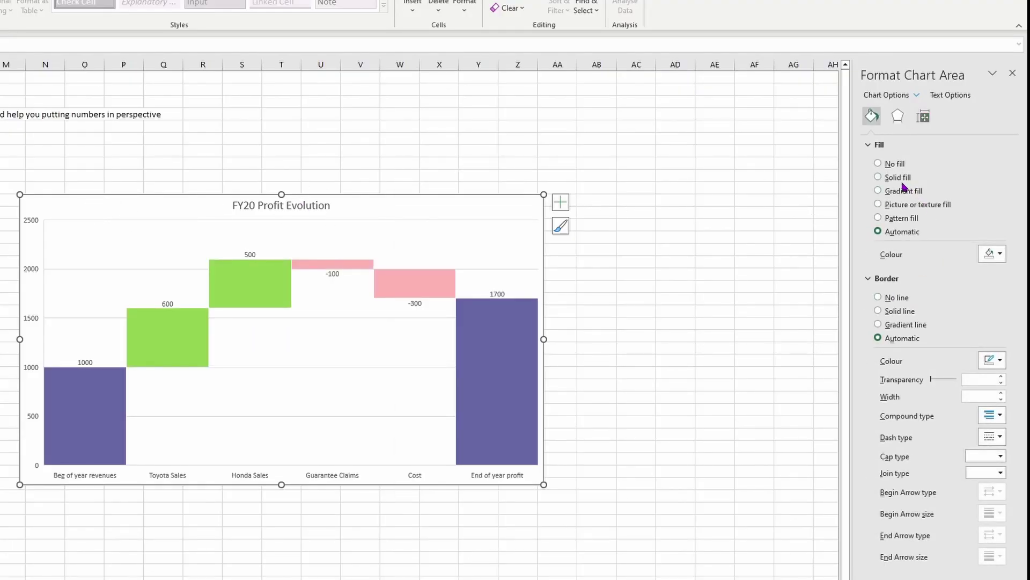
{"action": "left_click", "coordinate": [901, 182]}
{"action": "left_click", "coordinate": [992, 253]}
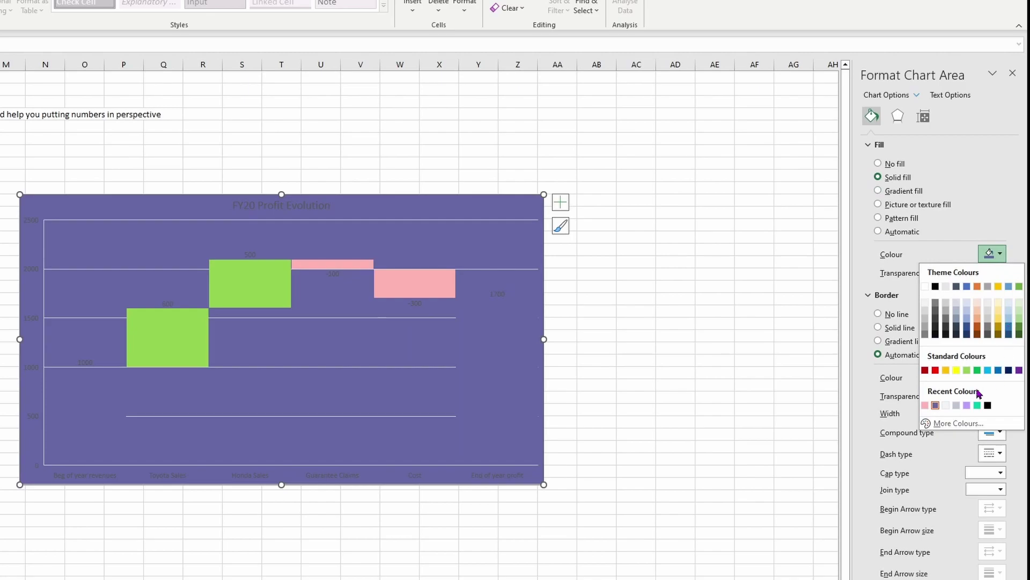
{"action": "left_click", "coordinate": [946, 405]}
{"action": "left_click", "coordinate": [321, 148]}
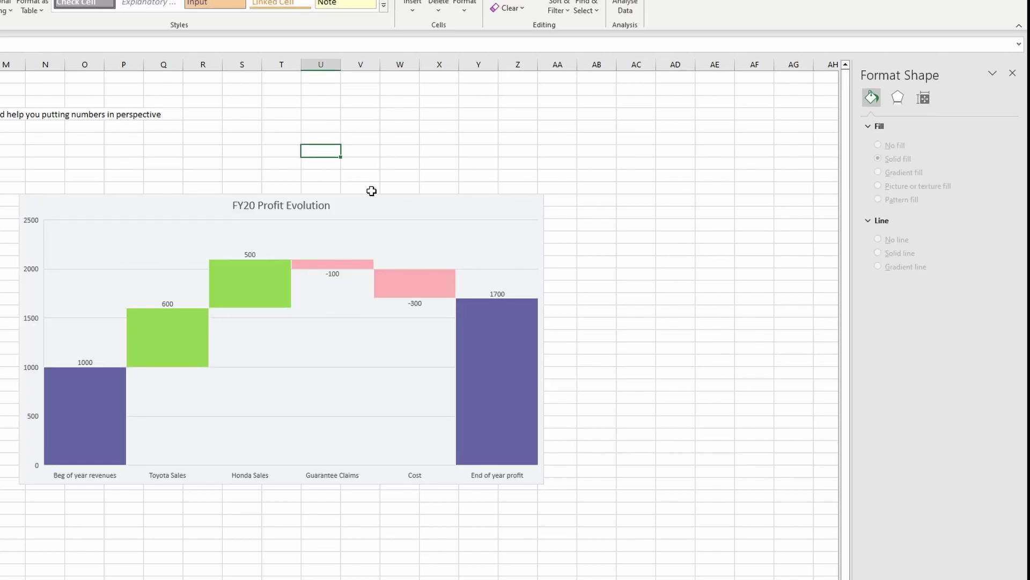
{"action": "left_click", "coordinate": [320, 204]}
{"action": "left_click", "coordinate": [314, 161]}
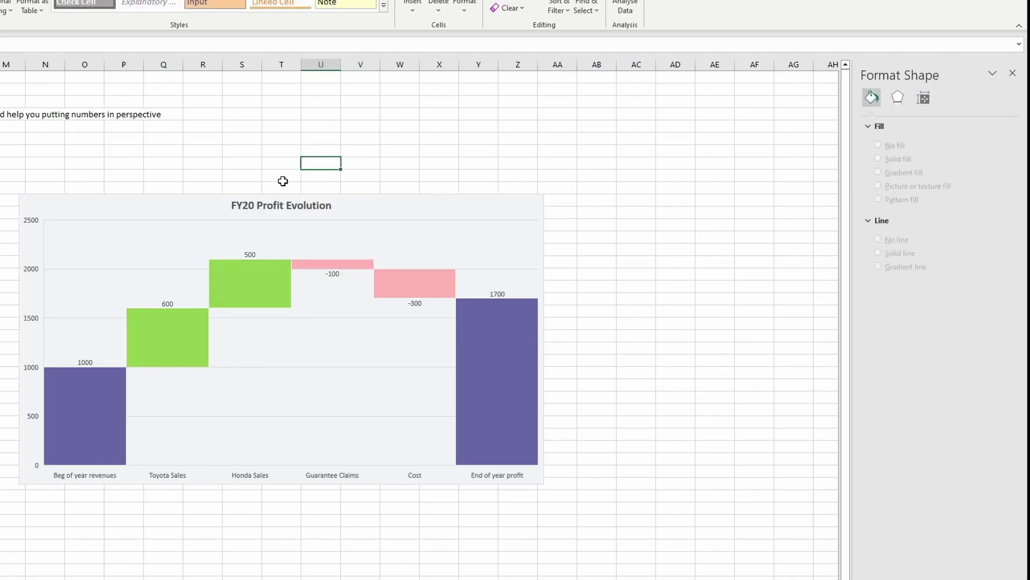
- Highlight the Toyota Sales, Honda Sales, Guarantee Claims, Cost and End of year profit bars in turn
{"action": "mouse_move", "coordinate": [90, 427]}
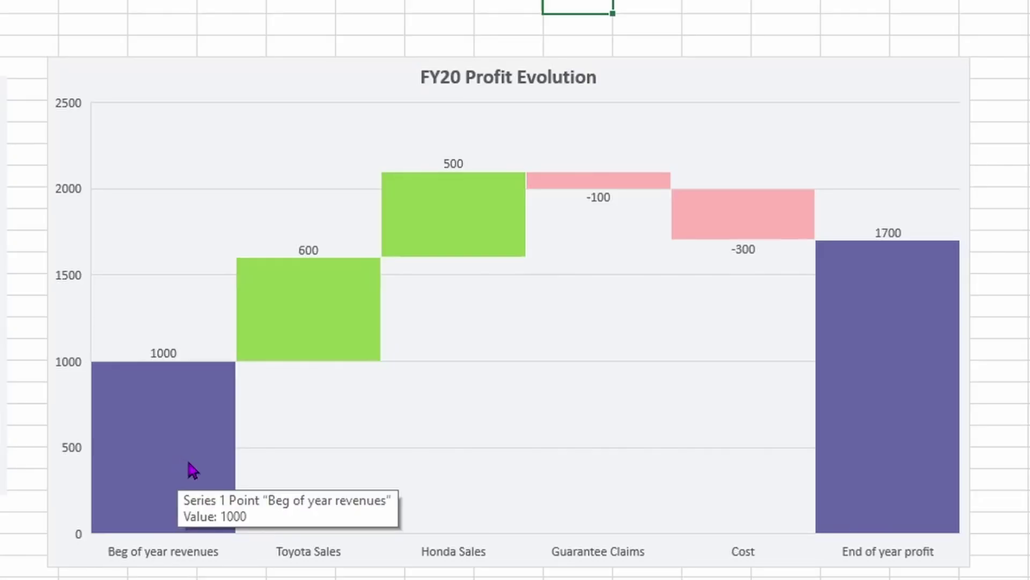
{"action": "left_click", "coordinate": [189, 463]}
{"action": "left_click", "coordinate": [302, 321]}
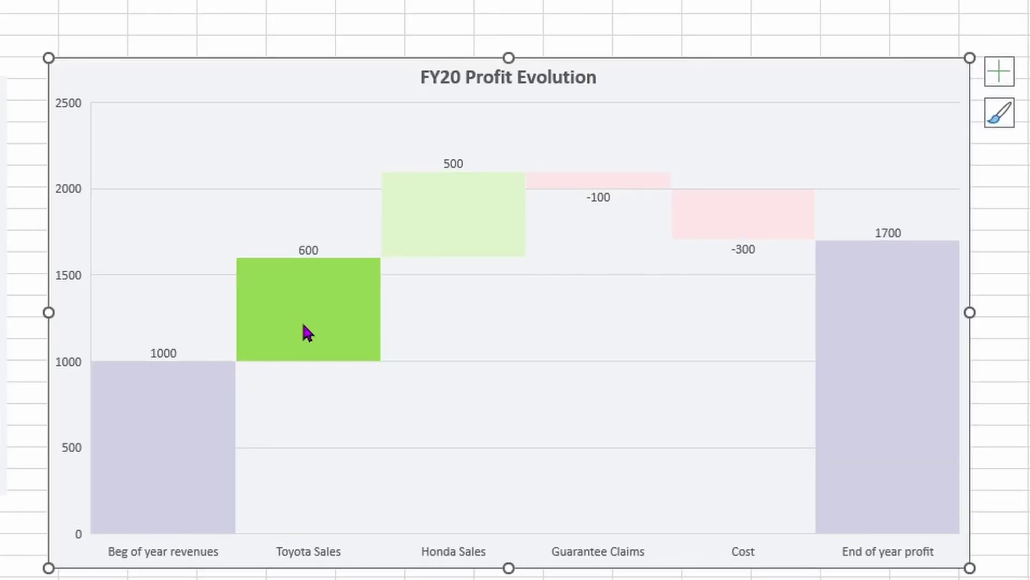
{"action": "left_click", "coordinate": [457, 199]}
{"action": "left_click", "coordinate": [582, 186]}
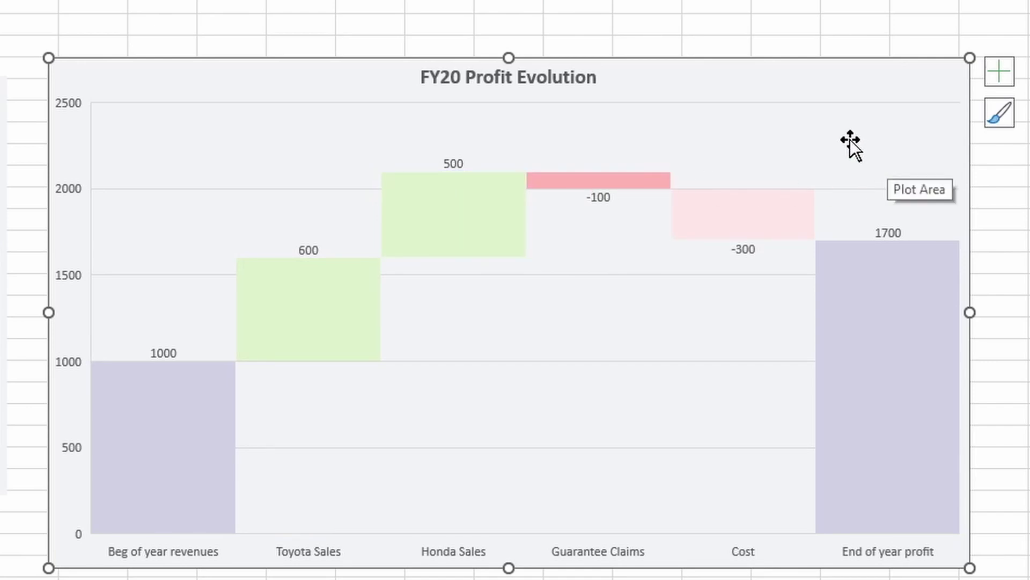
{"action": "left_click", "coordinate": [762, 220]}
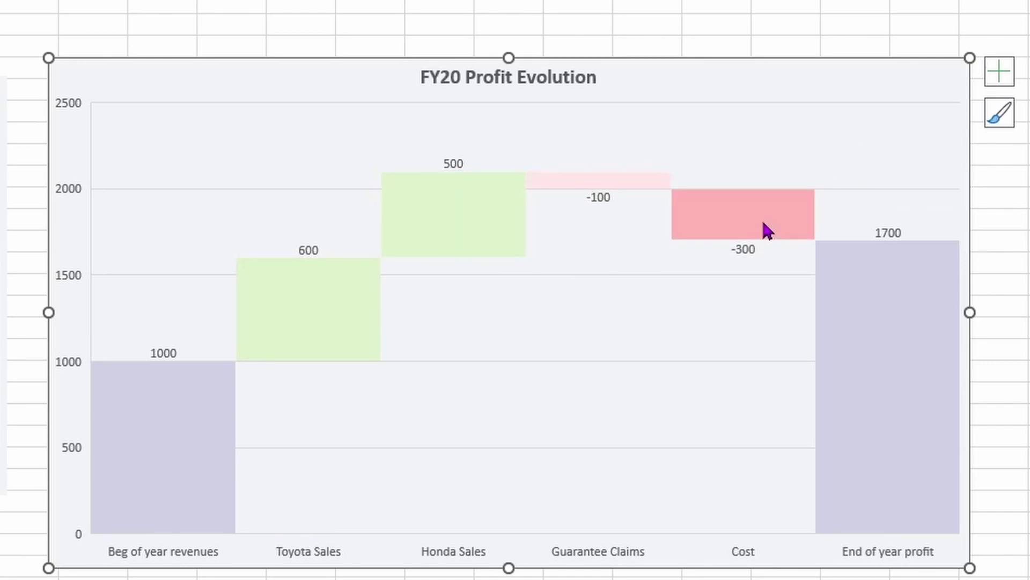
{"action": "left_click", "coordinate": [849, 278]}
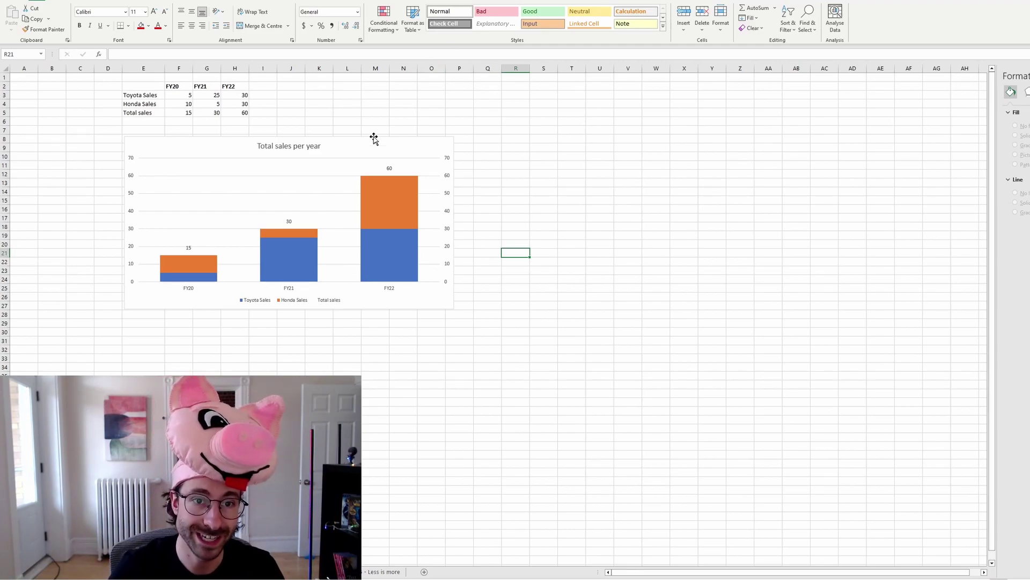
- Insert a clustered column chart of the sales table E2:H5 and place it beside the stacked chart
{"action": "left_click", "coordinate": [526, 156]}
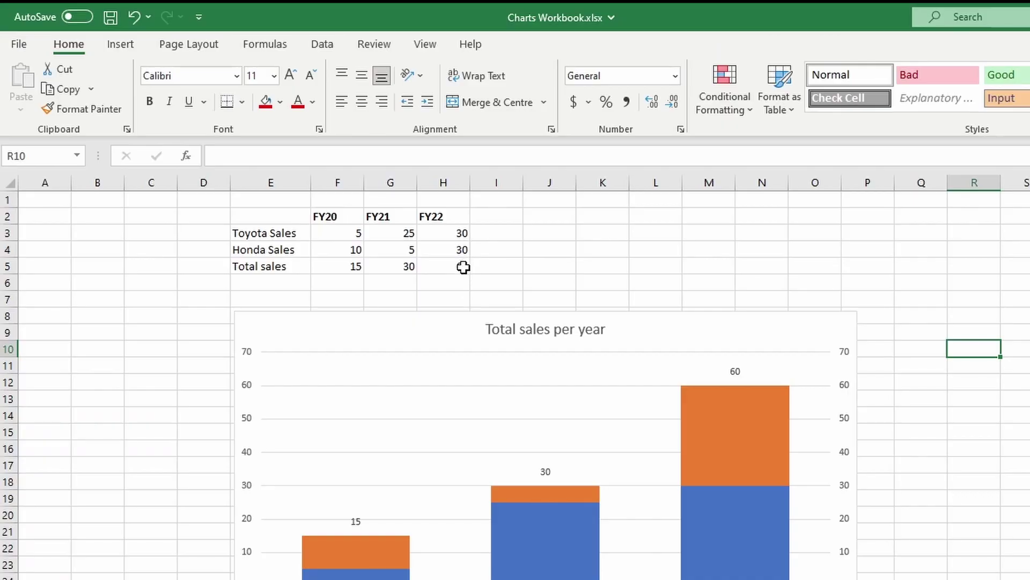
{"action": "left_click_drag", "start_coordinate": [244, 113], "coordinate": [149, 86]}
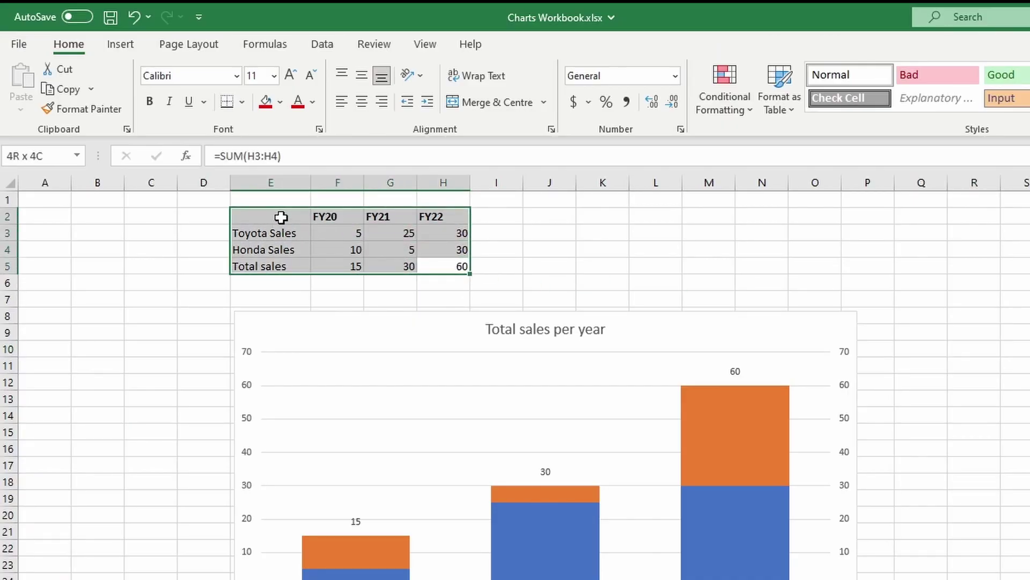
{"action": "left_click", "coordinate": [121, 45]}
{"action": "left_click", "coordinate": [743, 69]}
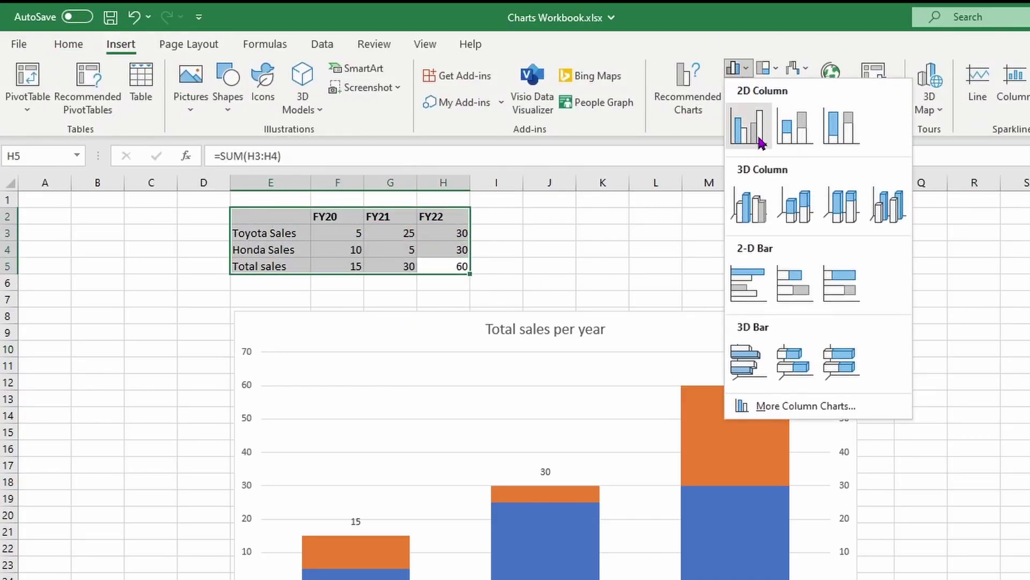
{"action": "left_click", "coordinate": [760, 141]}
{"action": "left_click_drag", "start_coordinate": [1000, 553], "coordinate": [1028, 305]}
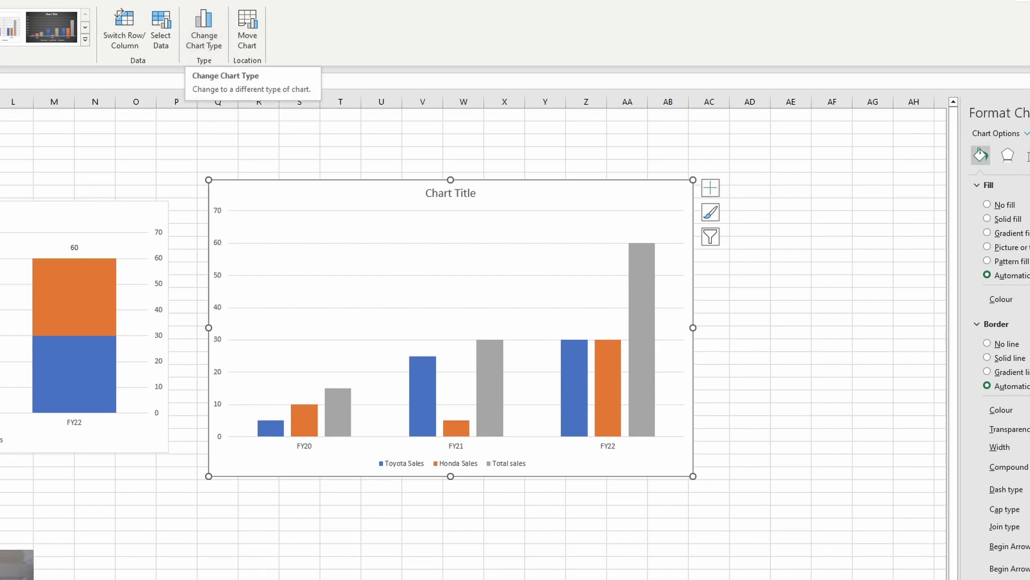
- Switch to a Combo chart: Total sales on the secondary axis, Toyota and Honda as Stacked Column
{"action": "left_click", "coordinate": [207, 47]}
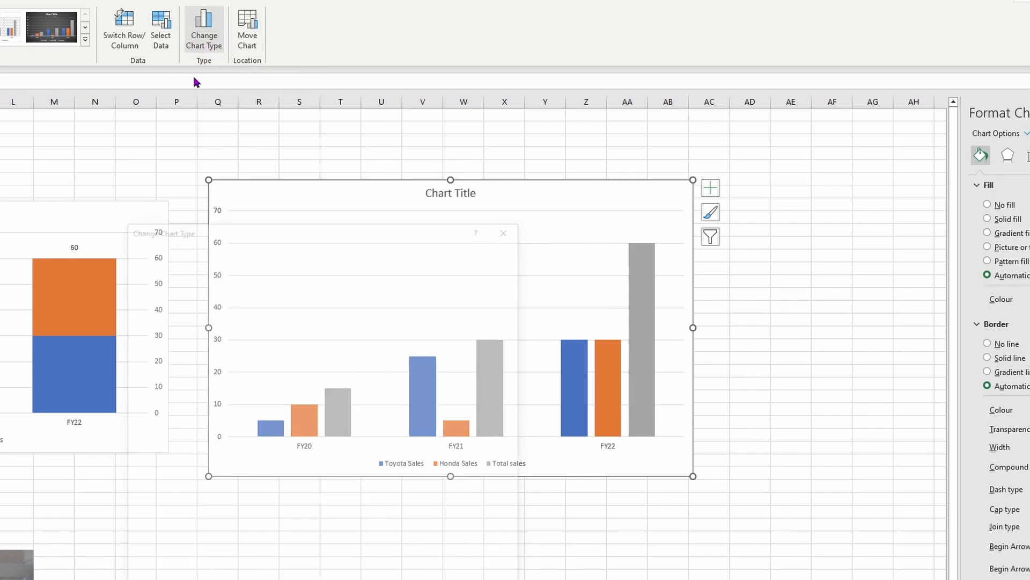
{"action": "left_click", "coordinate": [173, 554]}
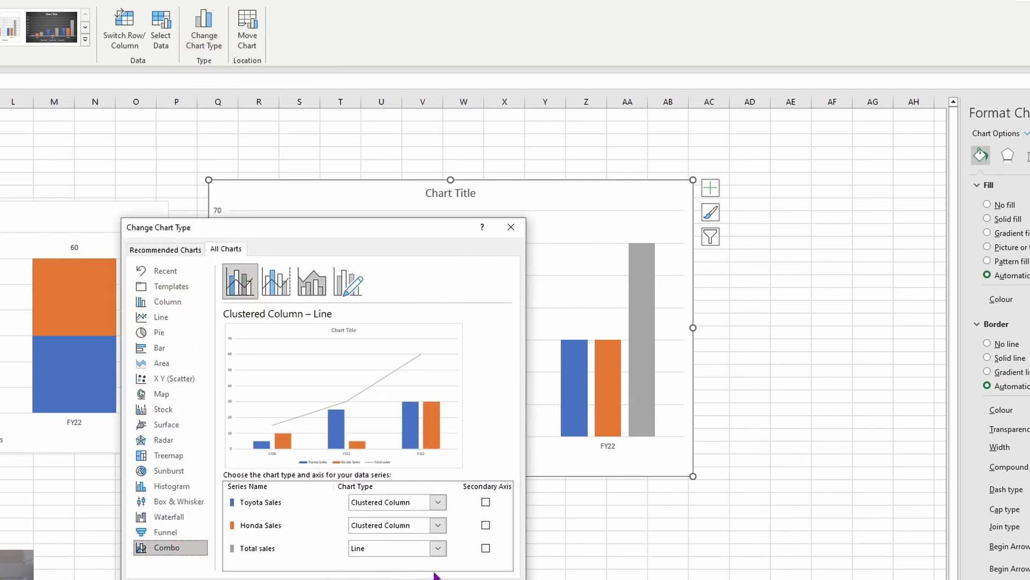
{"action": "left_click", "coordinate": [486, 548]}
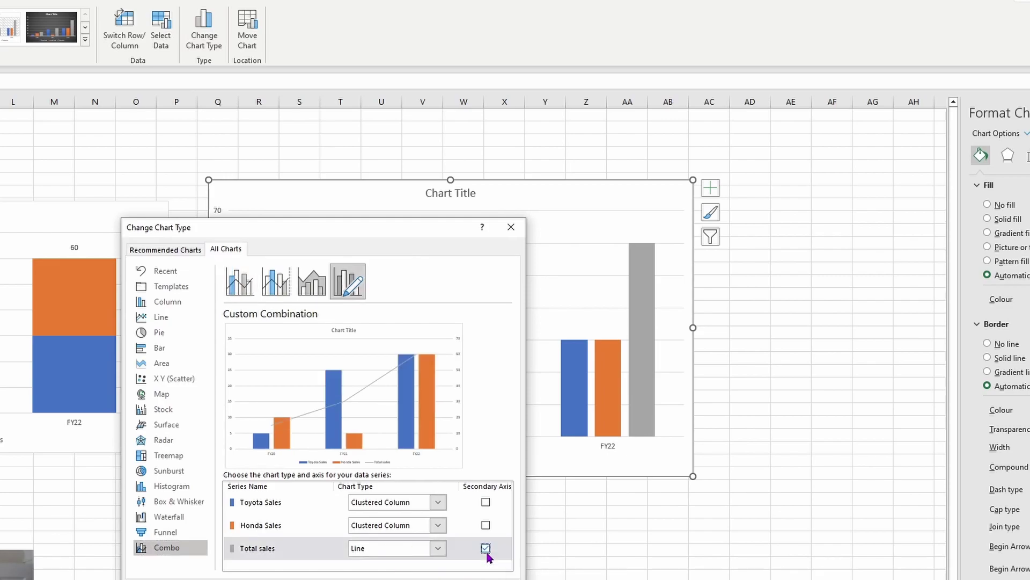
{"action": "left_click", "coordinate": [405, 501]}
{"action": "left_click", "coordinate": [407, 532]}
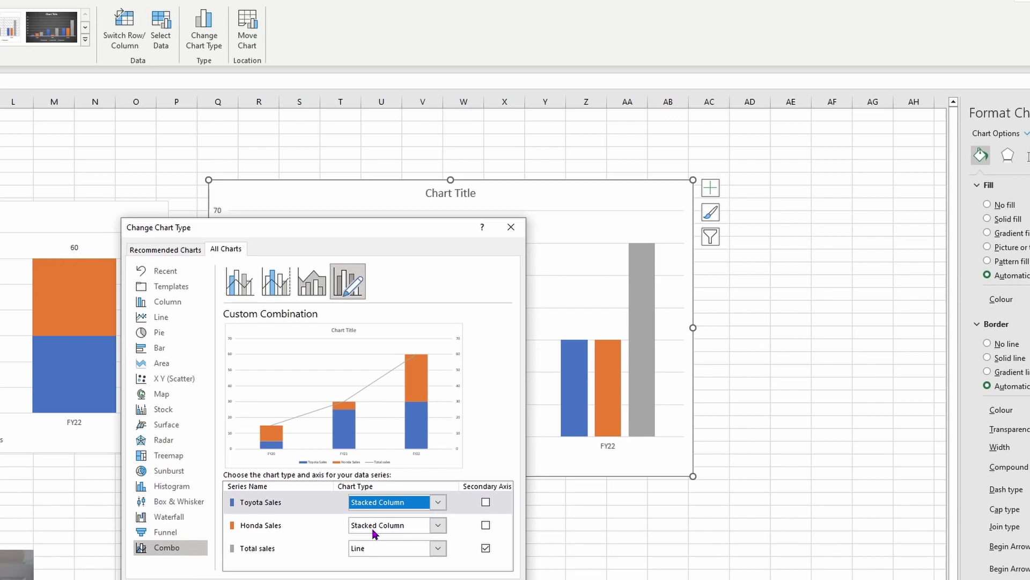
{"action": "key", "text": "Return"}
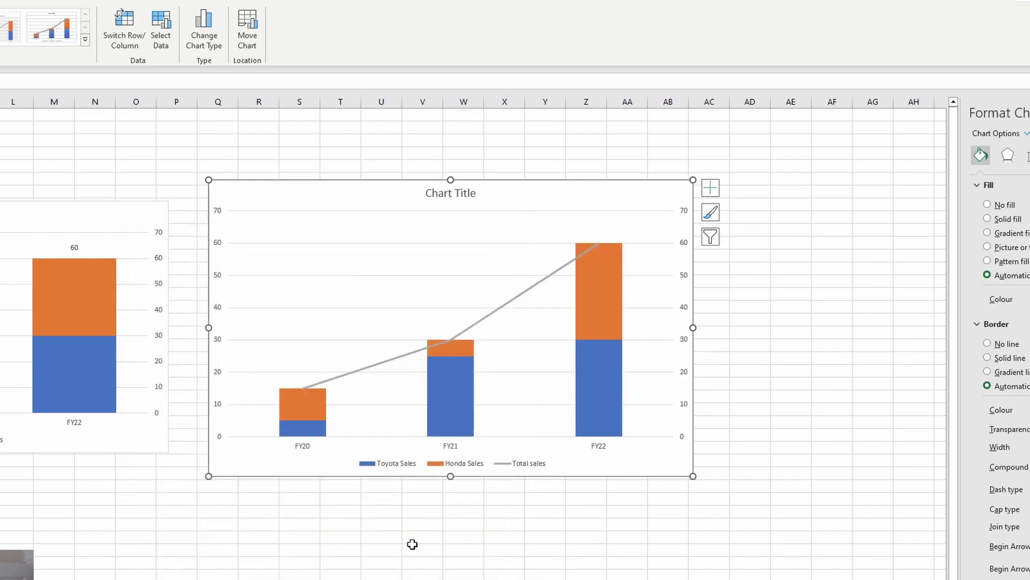
- Add data labels showing 15, 30 and 60 to the Total sales line points
{"action": "left_click", "coordinate": [335, 318]}
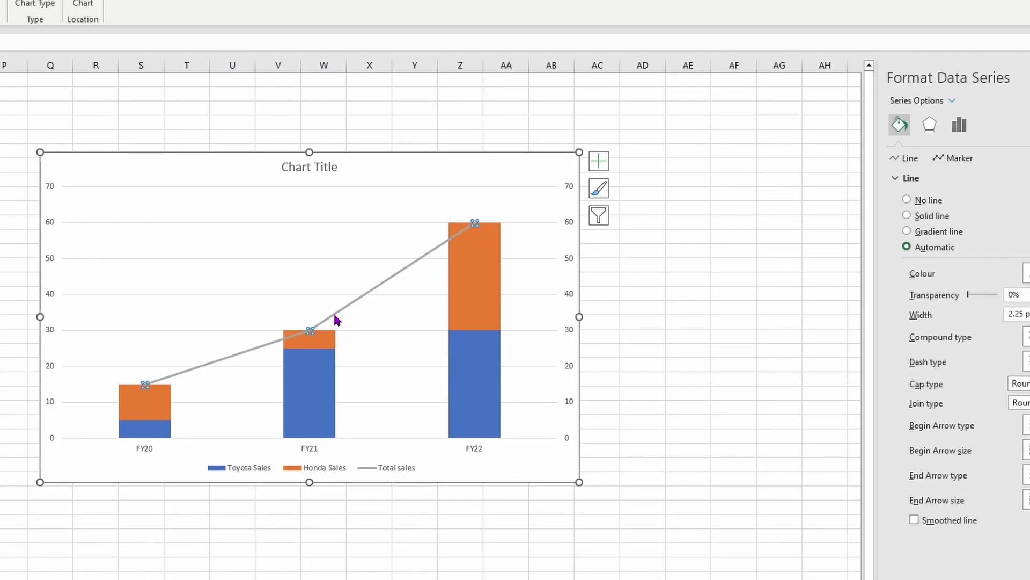
{"action": "left_click", "coordinate": [565, 196]}
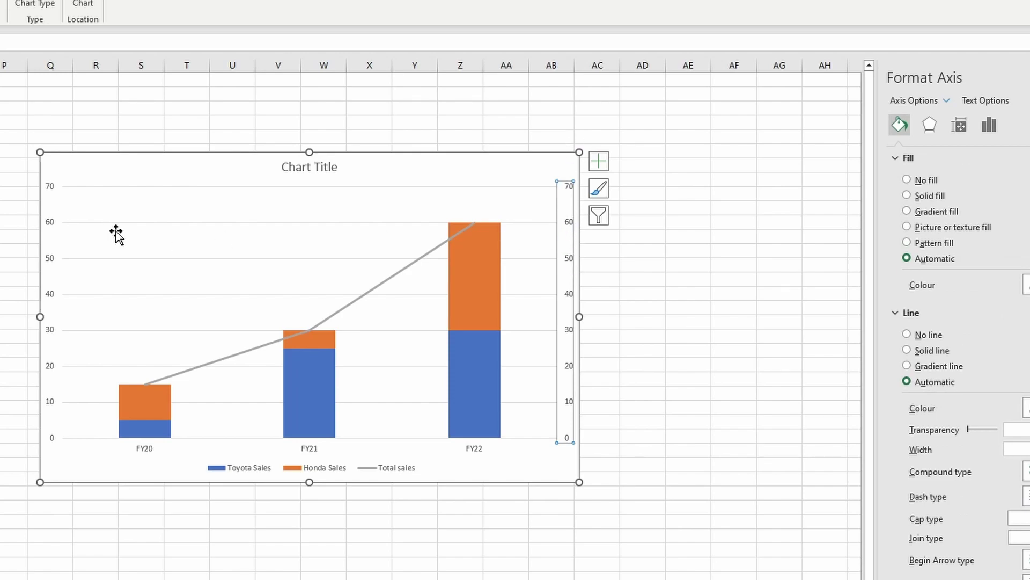
{"action": "left_click", "coordinate": [49, 187]}
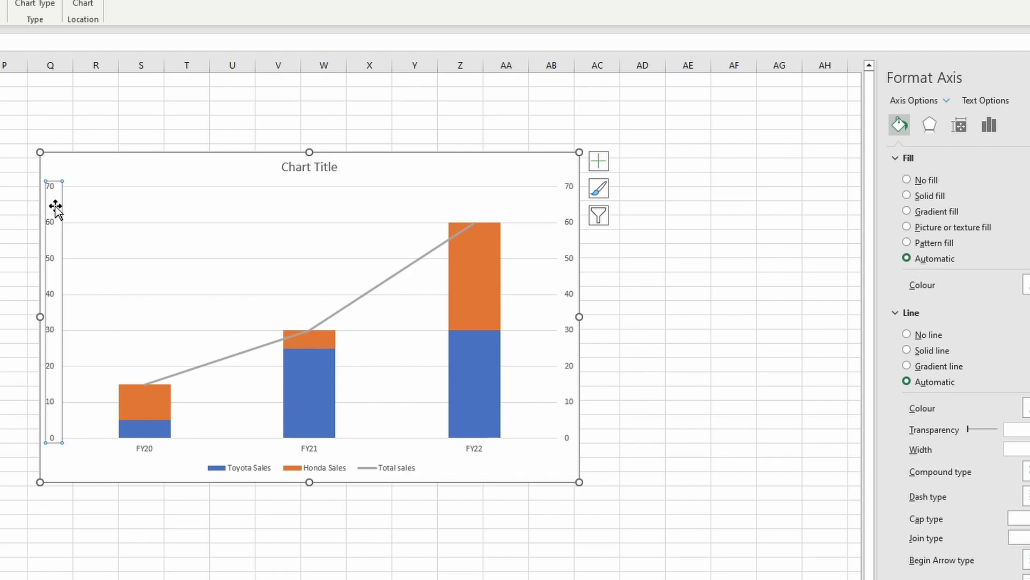
{"action": "right_click", "coordinate": [330, 325]}
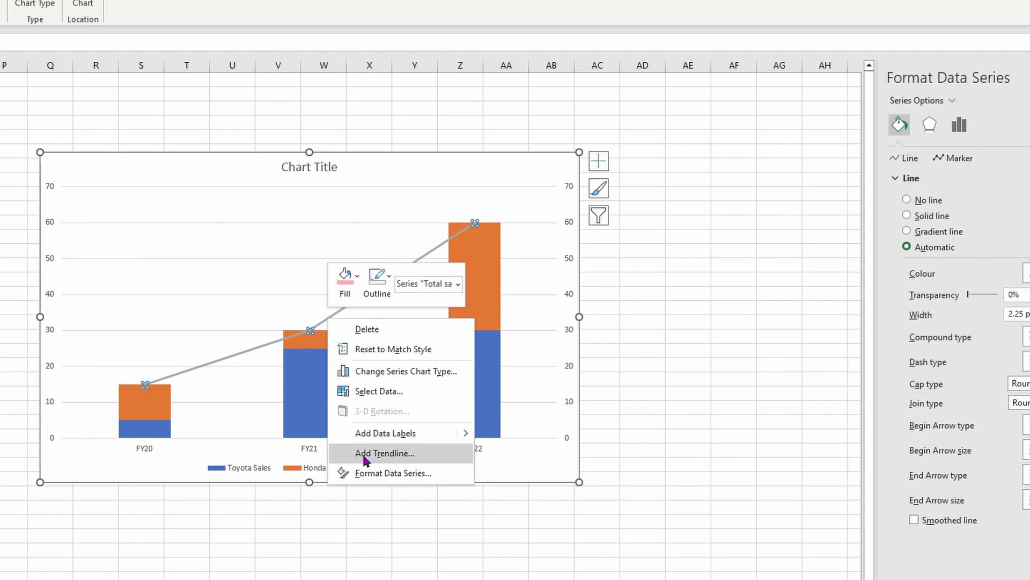
{"action": "left_click", "coordinate": [374, 435]}
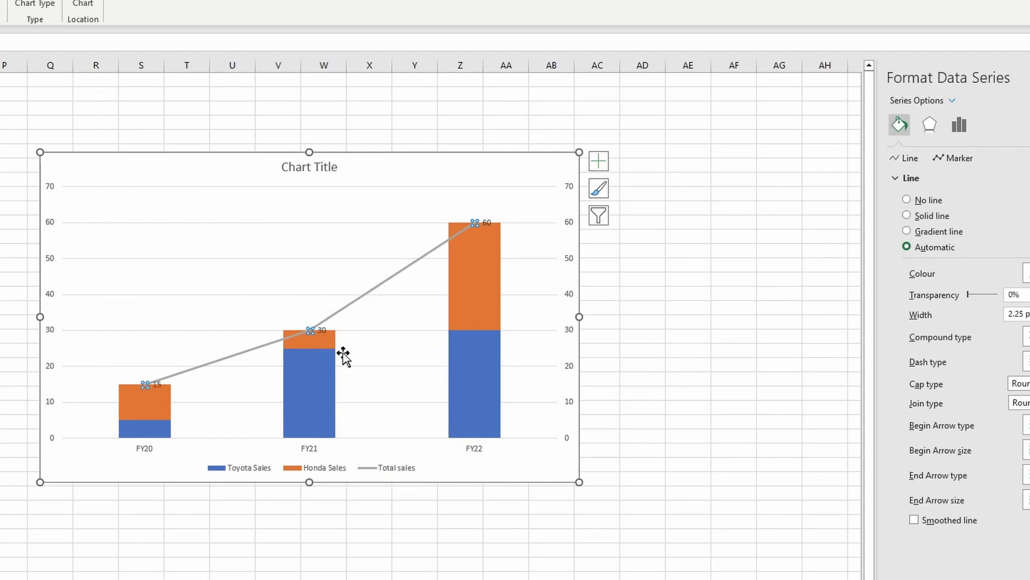
{"action": "right_click", "coordinate": [322, 331]}
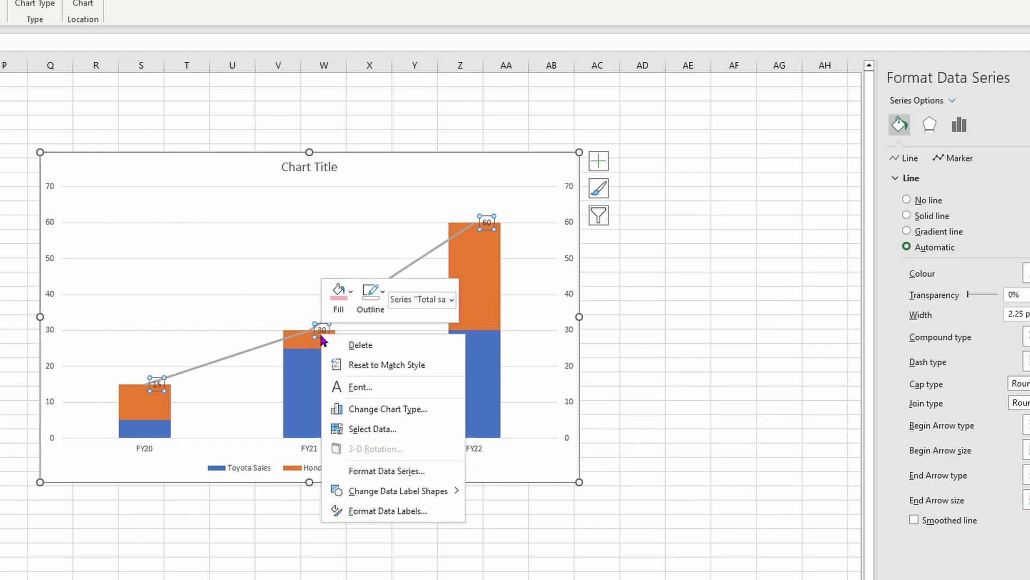
- Set the Total sales label position to Above and enlarge the label font
{"action": "left_click", "coordinate": [397, 514]}
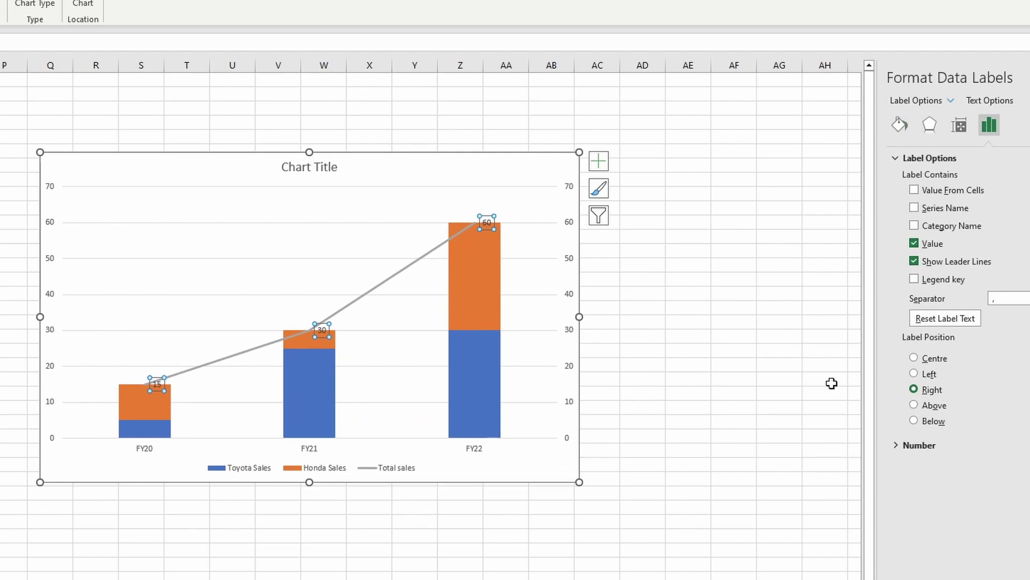
{"action": "left_click", "coordinate": [923, 411]}
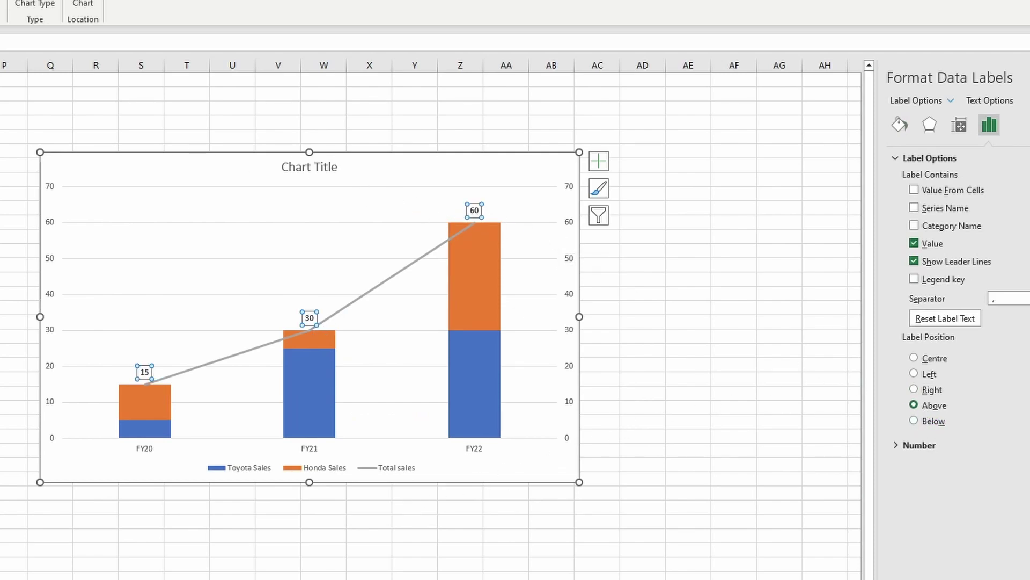
{"action": "key", "text": "ctrl+shift+greater"}
{"action": "key", "text": "ctrl+shift+greater"}
{"action": "key", "text": "ctrl+shift+greater"}
{"action": "key", "text": "ctrl+shift+greater"}
{"action": "key", "text": "ctrl+shift+greater"}
{"action": "key", "text": "ctrl+shift+greater"}
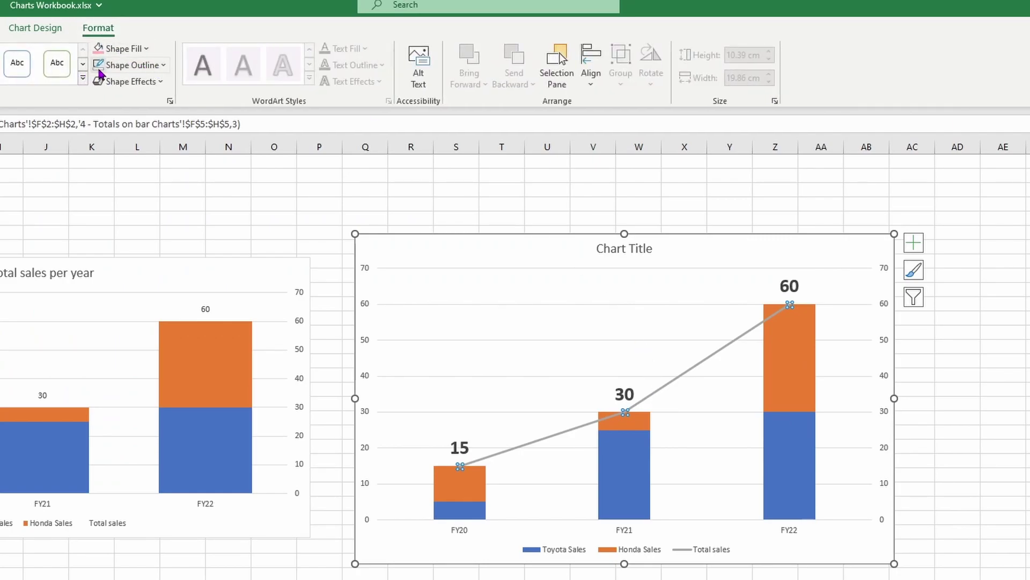
- Give the Total sales line No Outline so it disappears
{"action": "left_click", "coordinate": [98, 64]}
{"action": "left_click", "coordinate": [134, 65]}
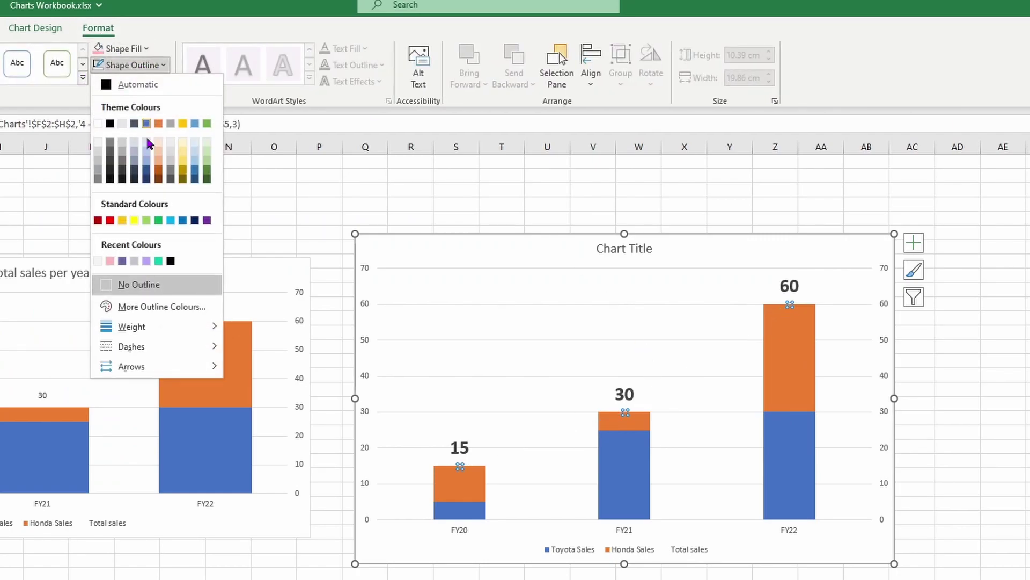
{"action": "left_click", "coordinate": [617, 224]}
- Delete the Total sales legend entry and the right-hand secondary axis
{"action": "left_click", "coordinate": [679, 553]}
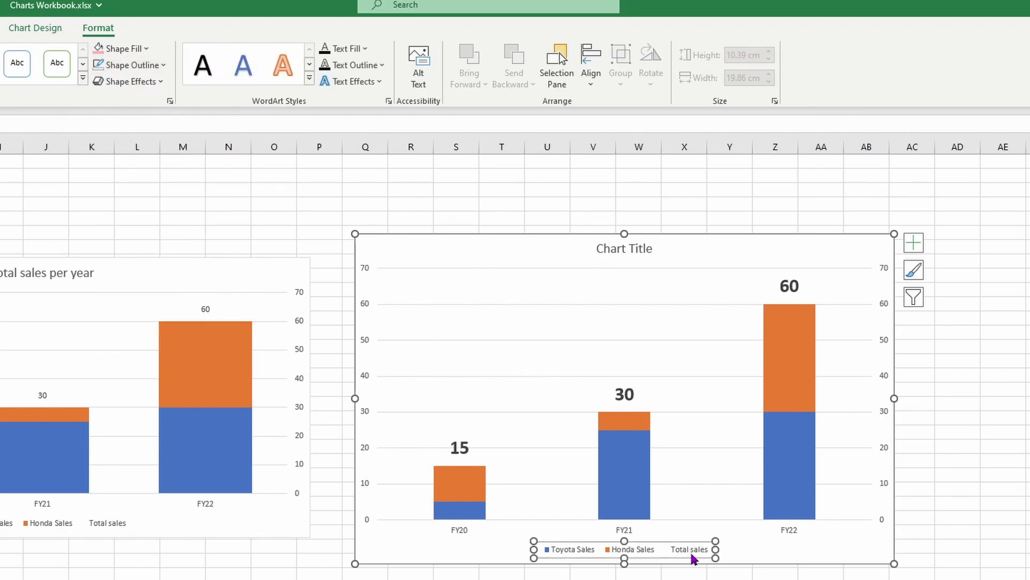
{"action": "left_click", "coordinate": [692, 559]}
{"action": "key", "text": "Delete"}
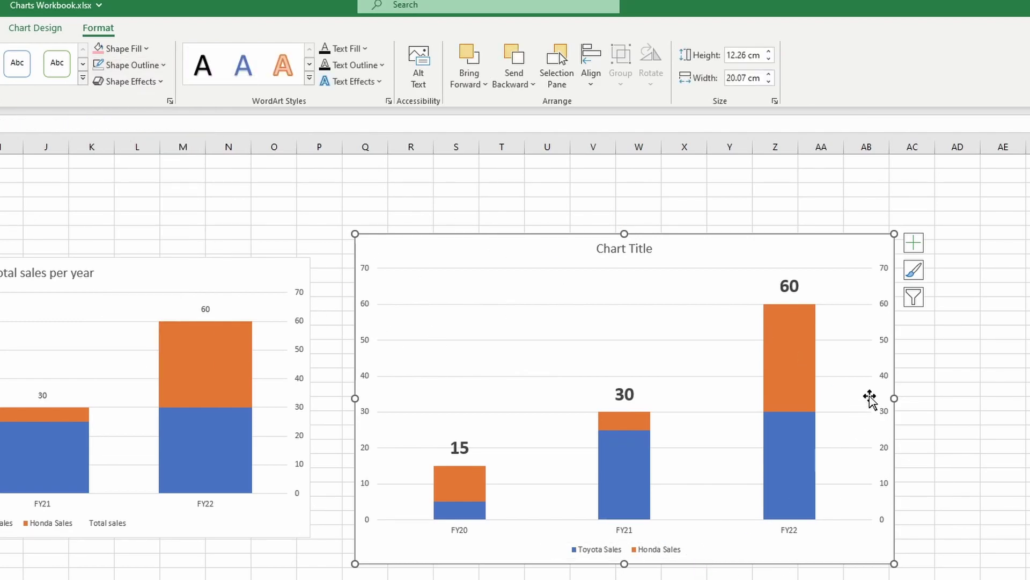
{"action": "left_click", "coordinate": [885, 340]}
{"action": "key", "text": "Delete"}
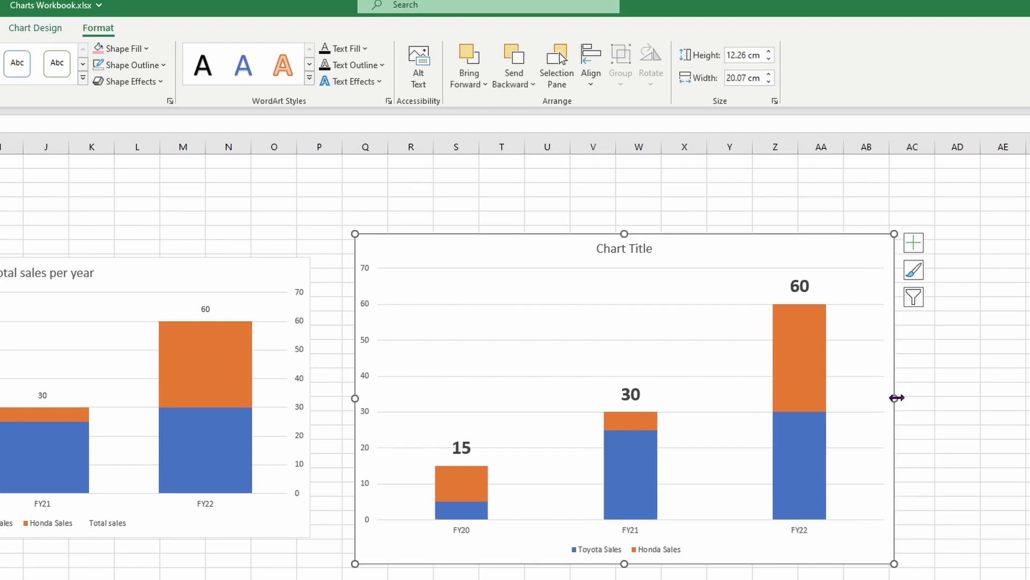
- Set the gap width of the stacked Toyota and Honda columns to 75%
{"action": "mouse_move", "coordinate": [796, 494]}
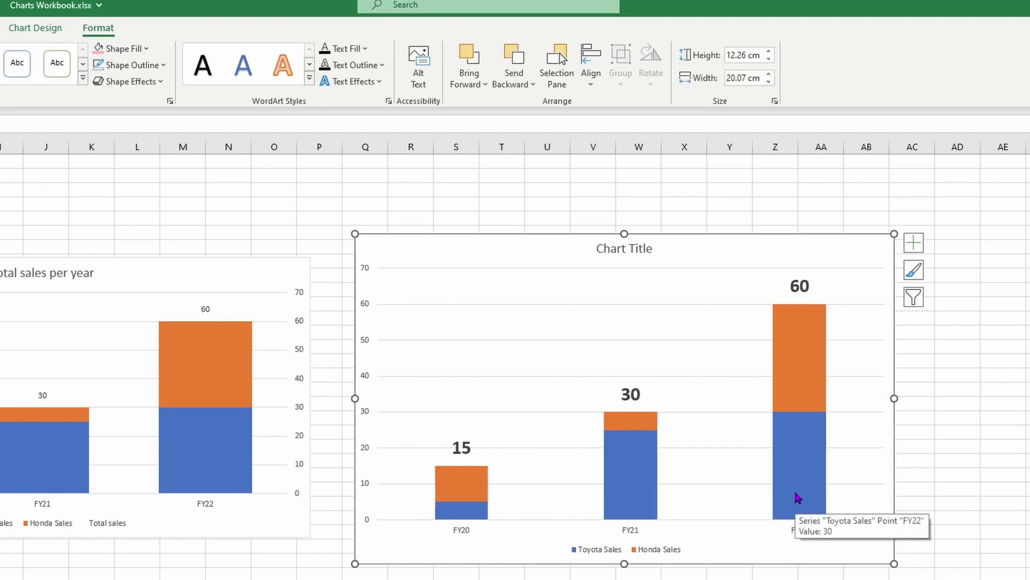
{"action": "right_click", "coordinate": [450, 389]}
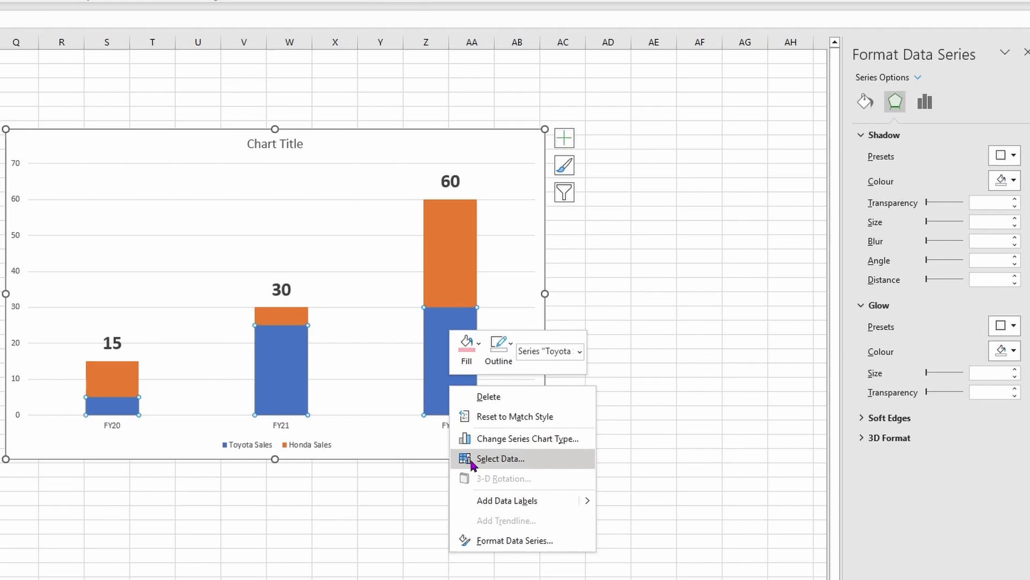
{"action": "left_click", "coordinate": [515, 541]}
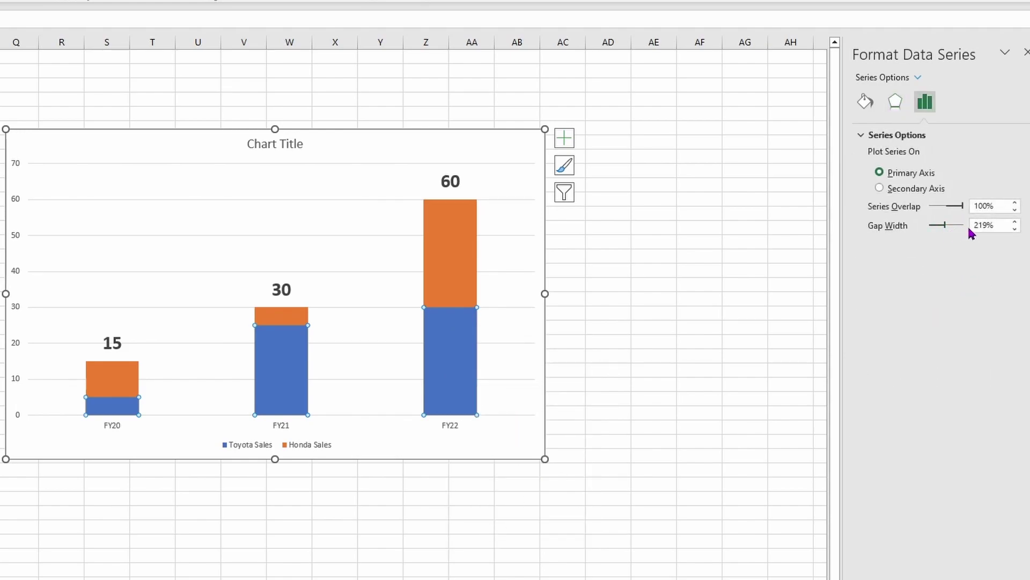
{"action": "double_click", "coordinate": [988, 226]}
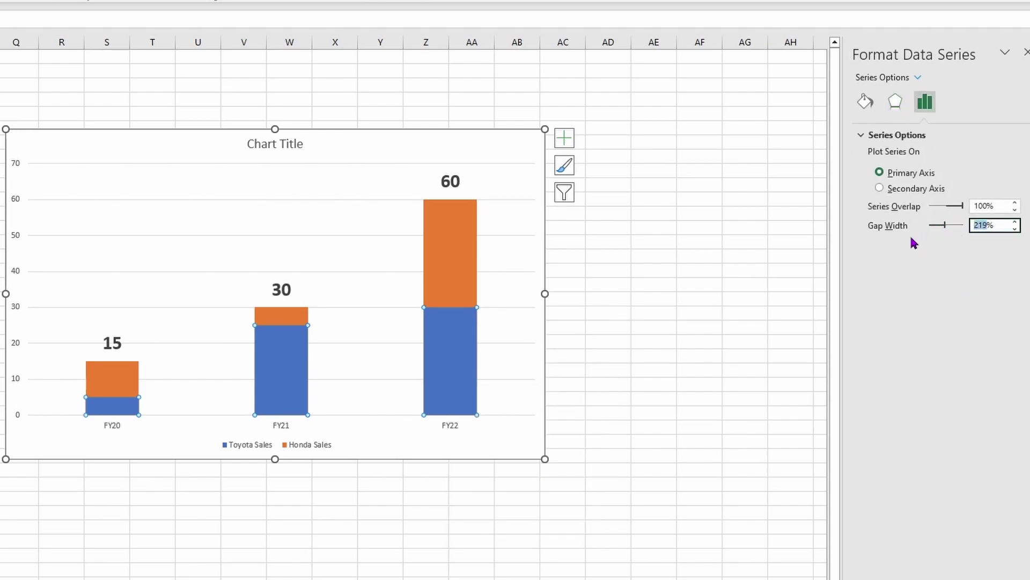
{"action": "type", "text": "75"}
{"action": "key", "text": "Return"}
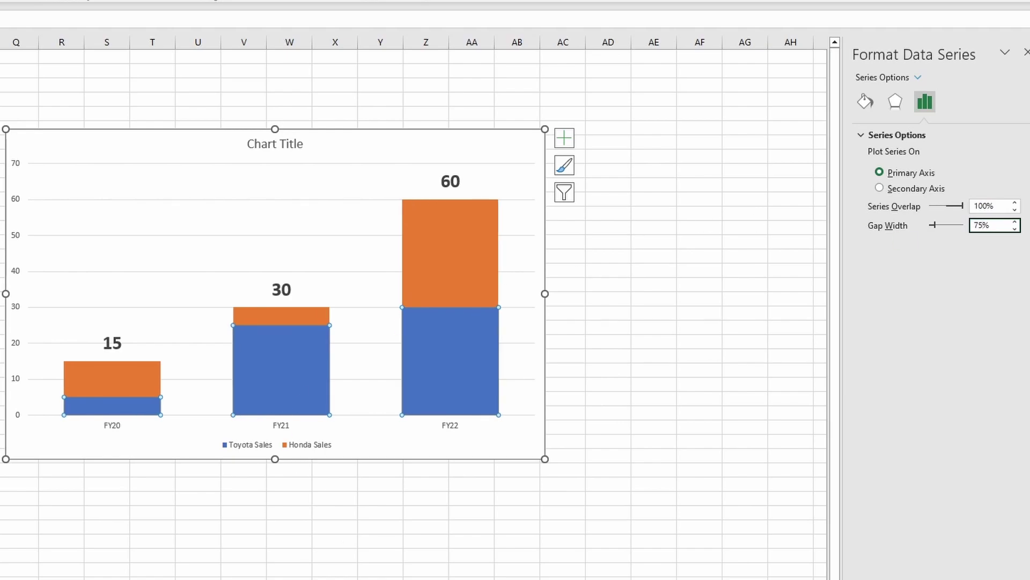
{"action": "key", "text": "Escape"}
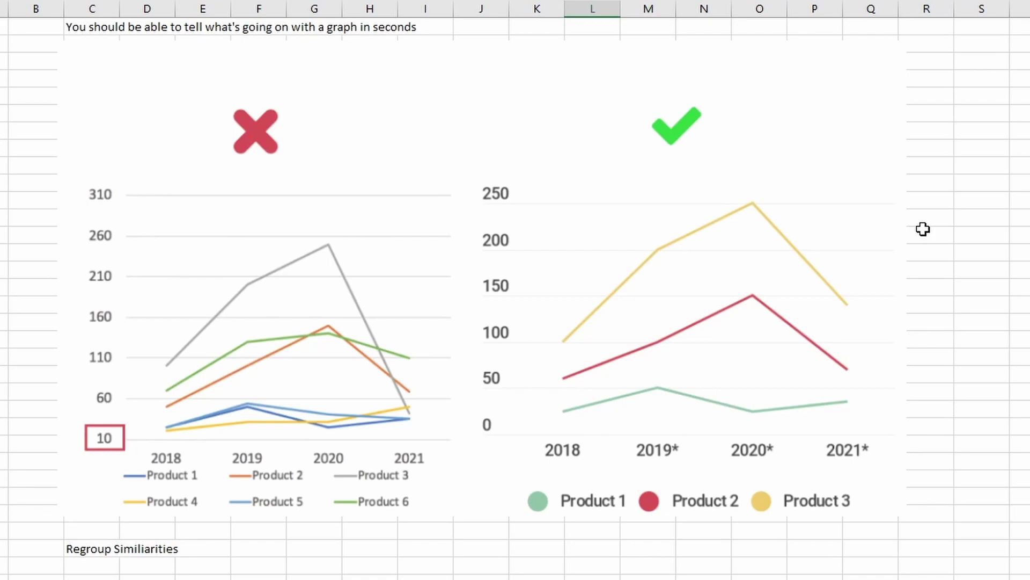
- Autofit column D so the Cash collection, Cash End, gross Burn and Net burn labels show in full
{"action": "scroll", "coordinate": [809, 242], "scroll_direction": "down", "scroll_amount": 4}
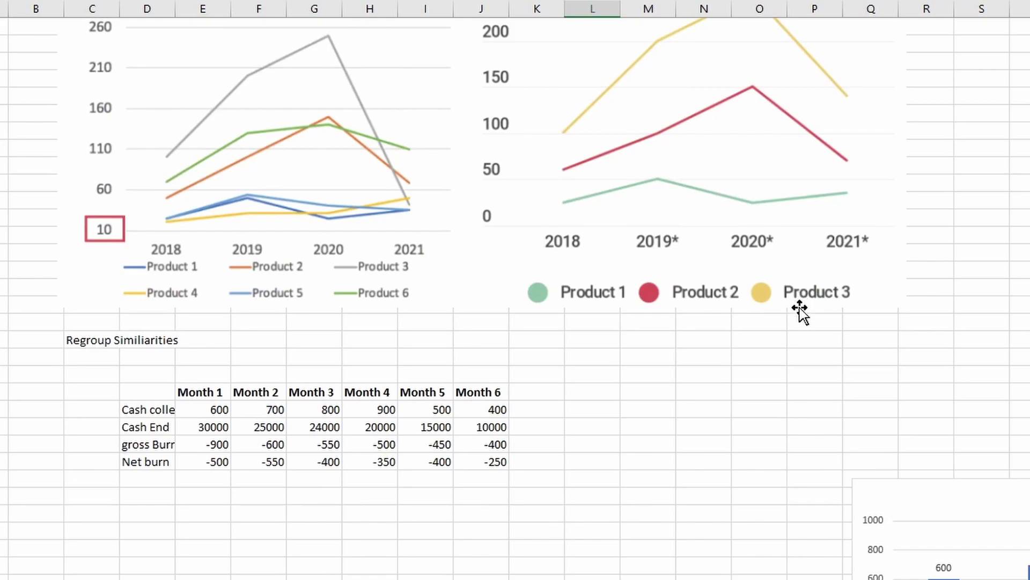
{"action": "scroll", "coordinate": [785, 344], "scroll_direction": "down", "scroll_amount": 2}
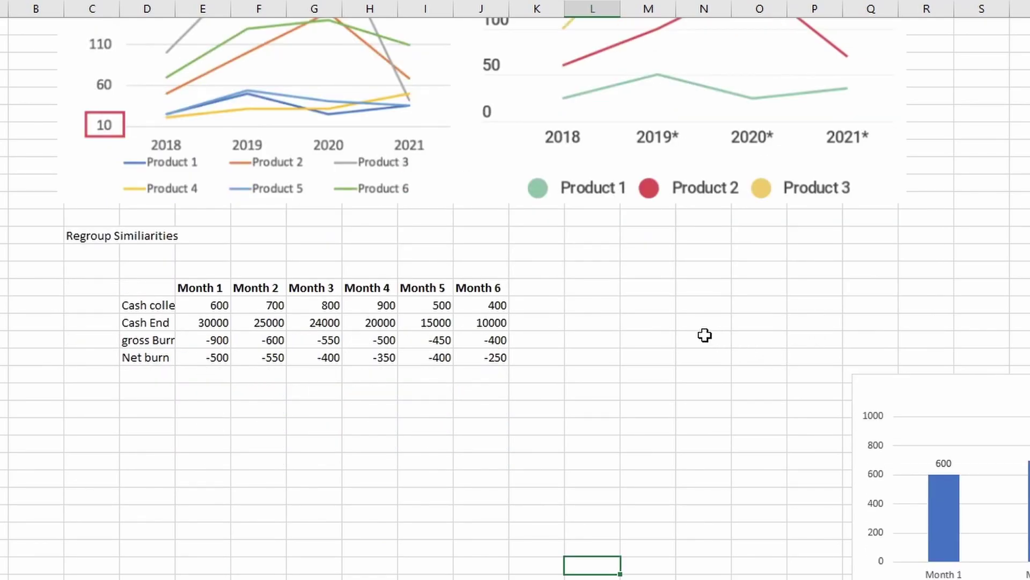
{"action": "left_click", "coordinate": [647, 358]}
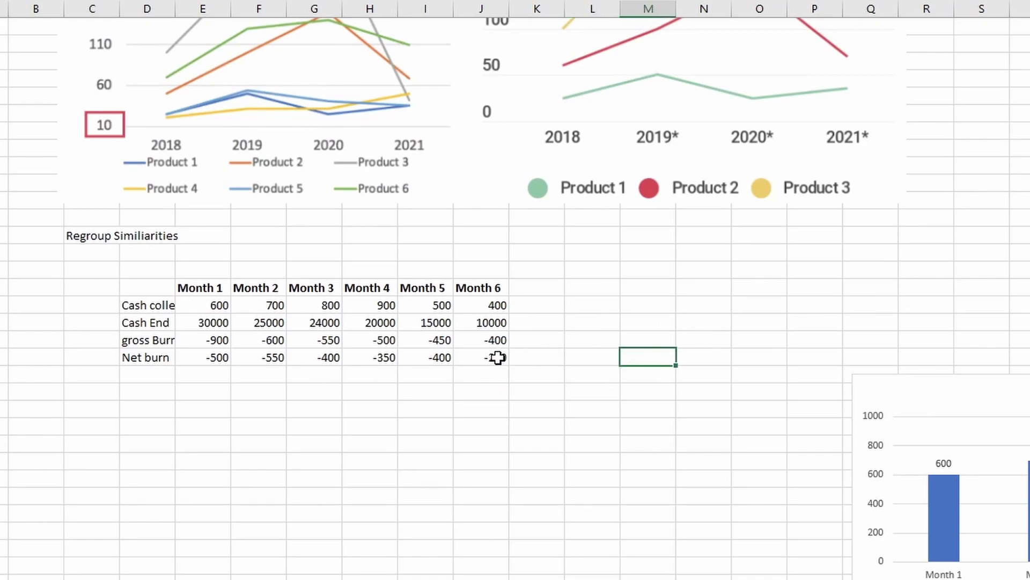
{"action": "scroll", "coordinate": [480, 365], "scroll_direction": "down", "scroll_amount": 1}
{"action": "scroll", "coordinate": [458, 305], "scroll_direction": "down", "scroll_amount": 3}
{"action": "left_click_drag", "start_coordinate": [155, 92], "coordinate": [451, 110]}
{"action": "left_click", "coordinate": [150, 110]}
{"action": "double_click", "coordinate": [174, 9]}
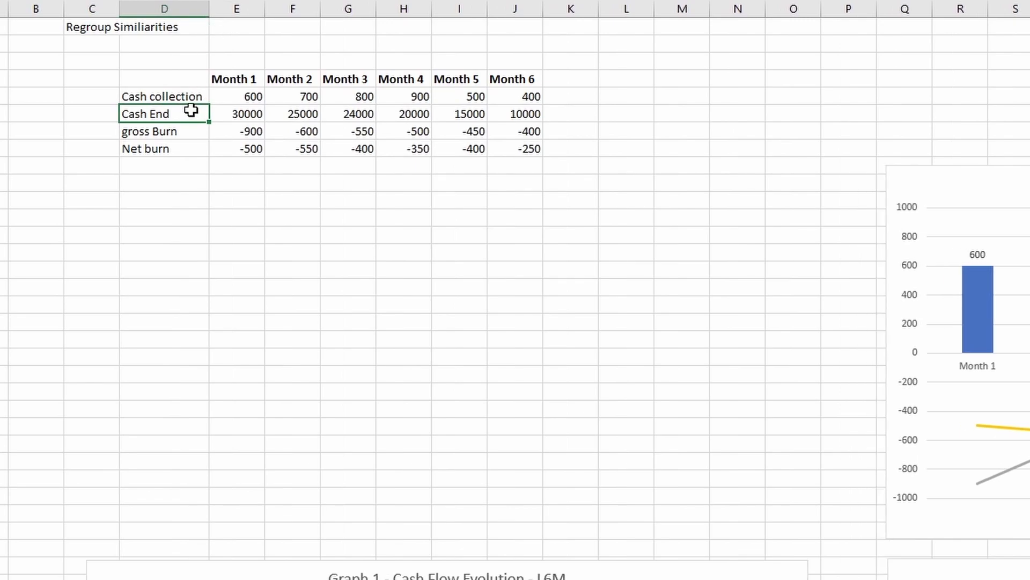
{"action": "left_click", "coordinate": [181, 130]}
{"action": "left_click", "coordinate": [171, 150]}
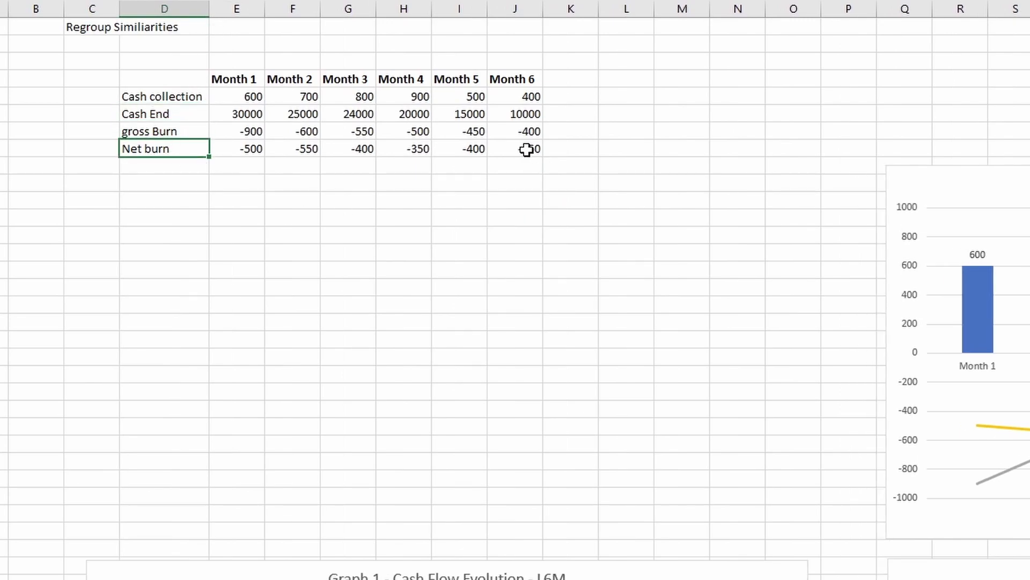
- Insert a clustered column chart of the whole cash-flow table through Quick Analysis
{"action": "mouse_move", "coordinate": [526, 150]}
{"action": "left_mouse_down"}
{"action": "mouse_move", "coordinate": [368, 97]}
{"action": "mouse_move", "coordinate": [174, 78]}
{"action": "left_mouse_up"}
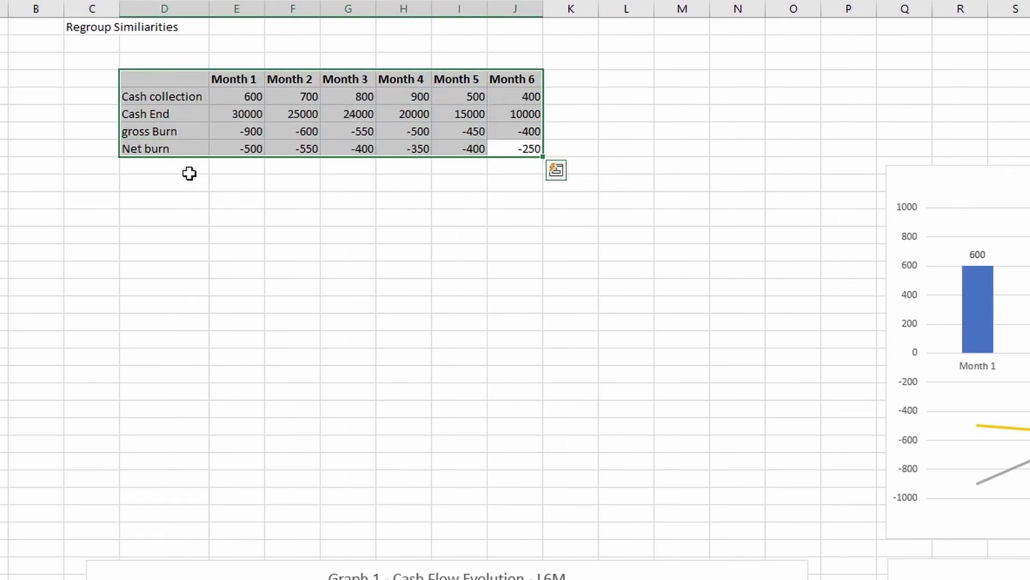
{"action": "key", "text": "ctrl+q"}
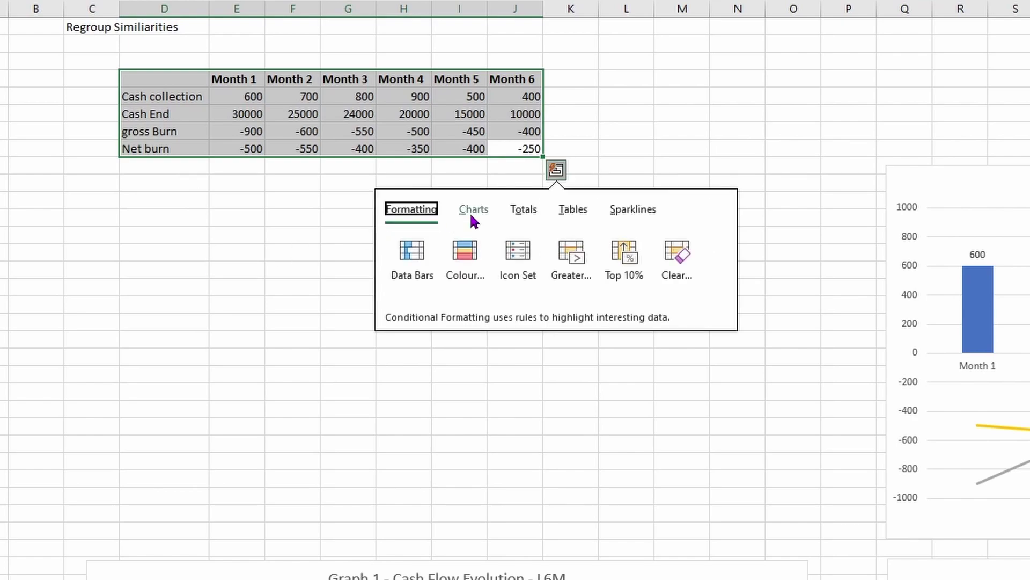
{"action": "left_click", "coordinate": [474, 210]}
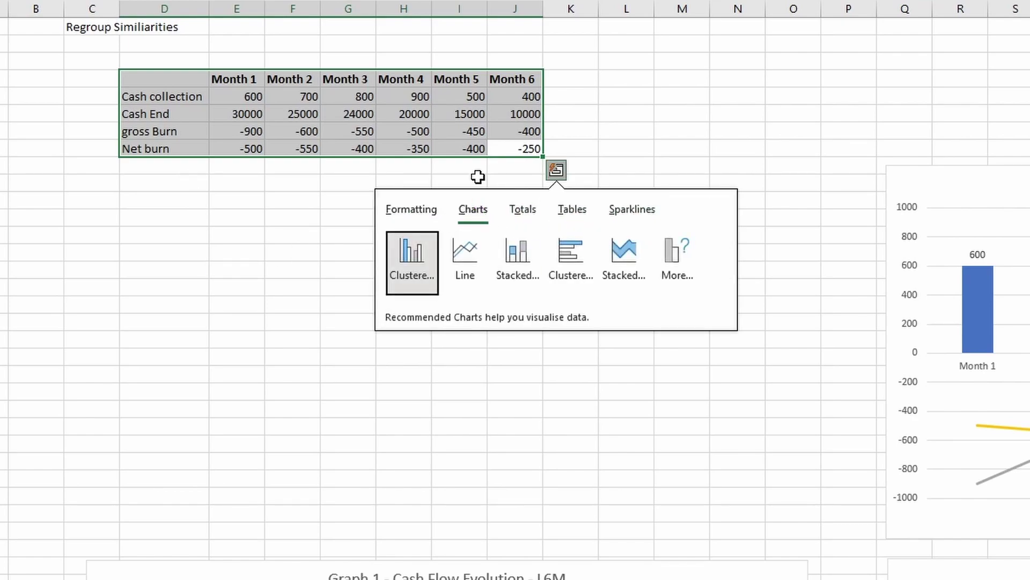
{"action": "left_click", "coordinate": [422, 255]}
- Move the new column chart directly beneath the table and enlarge it
{"action": "left_click_drag", "start_coordinate": [884, 413], "coordinate": [345, 223]}
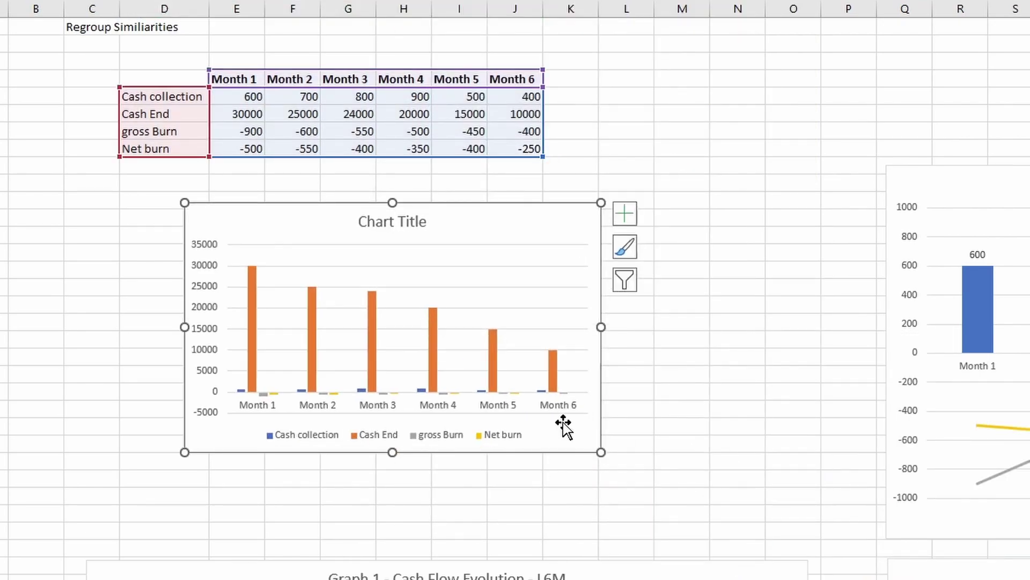
{"action": "left_click_drag", "start_coordinate": [600, 449], "coordinate": [827, 528]}
{"action": "left_click_drag", "start_coordinate": [691, 270], "coordinate": [628, 240]}
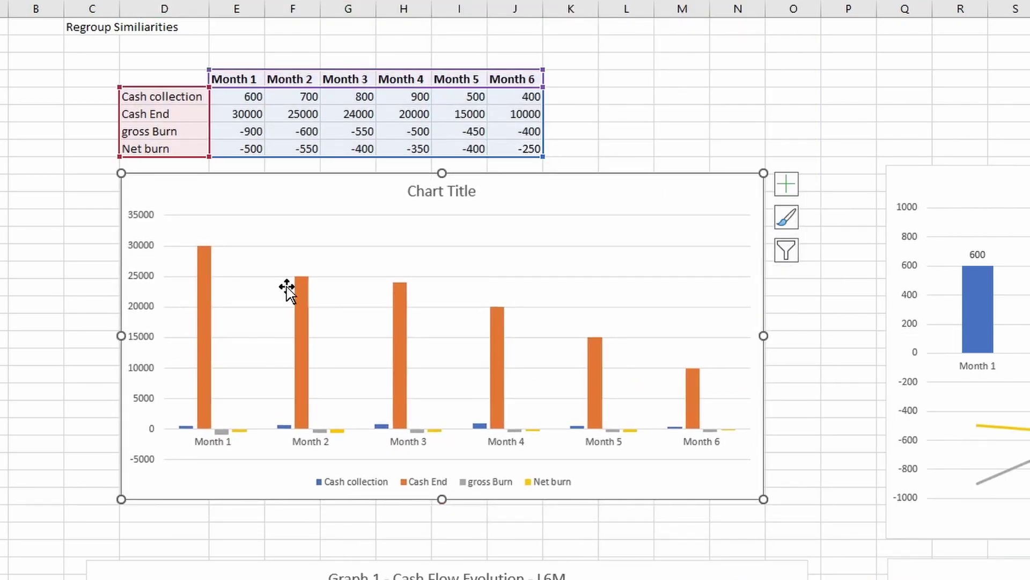
{"action": "mouse_move", "coordinate": [210, 275]}
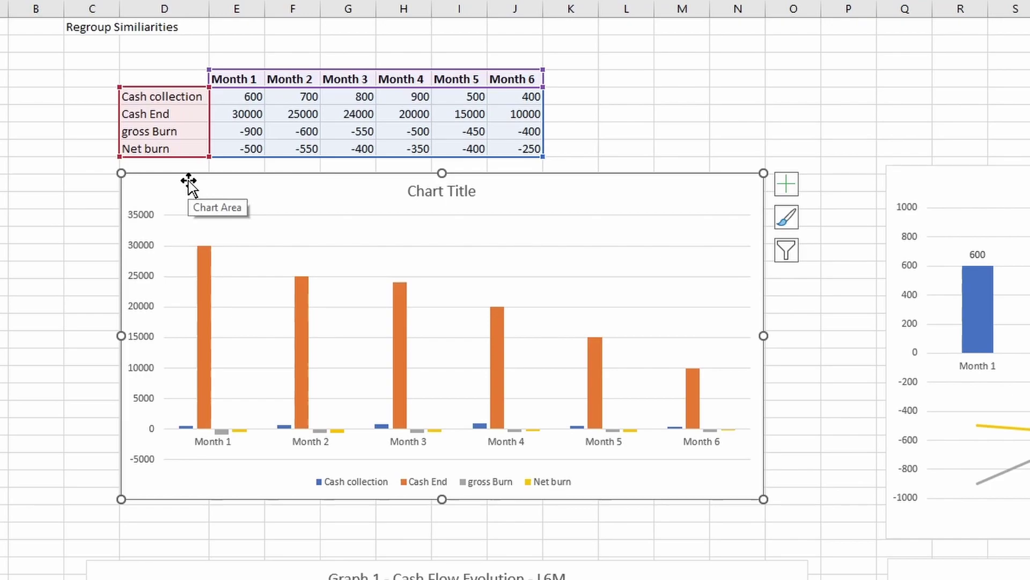
- Filter out the Cash End series, leaving Cash collection, gross Burn and Net burn on a ±1000 axis
{"action": "left_click", "coordinate": [786, 250]}
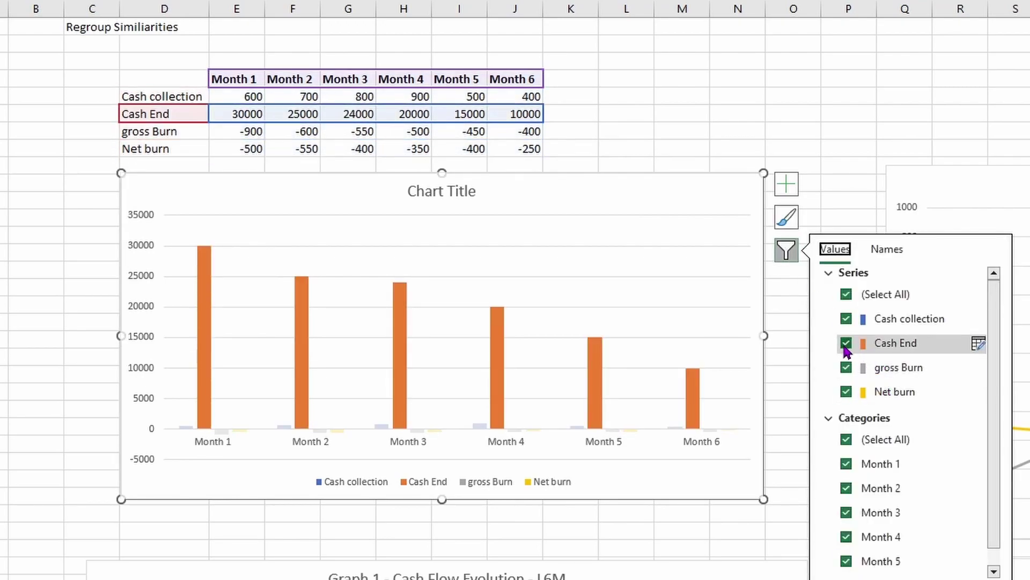
{"action": "left_click", "coordinate": [846, 344]}
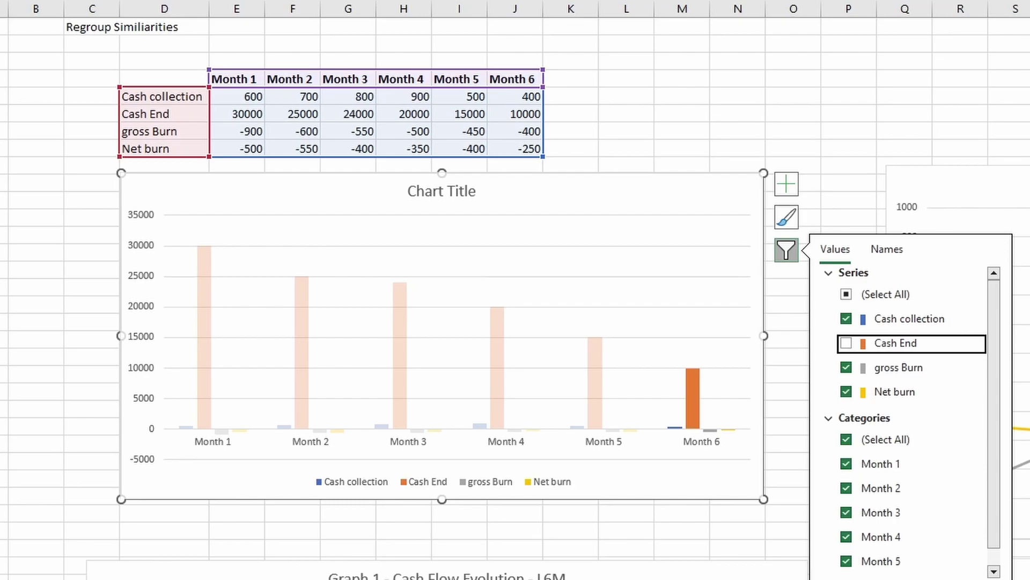
{"action": "left_click", "coordinate": [966, 576]}
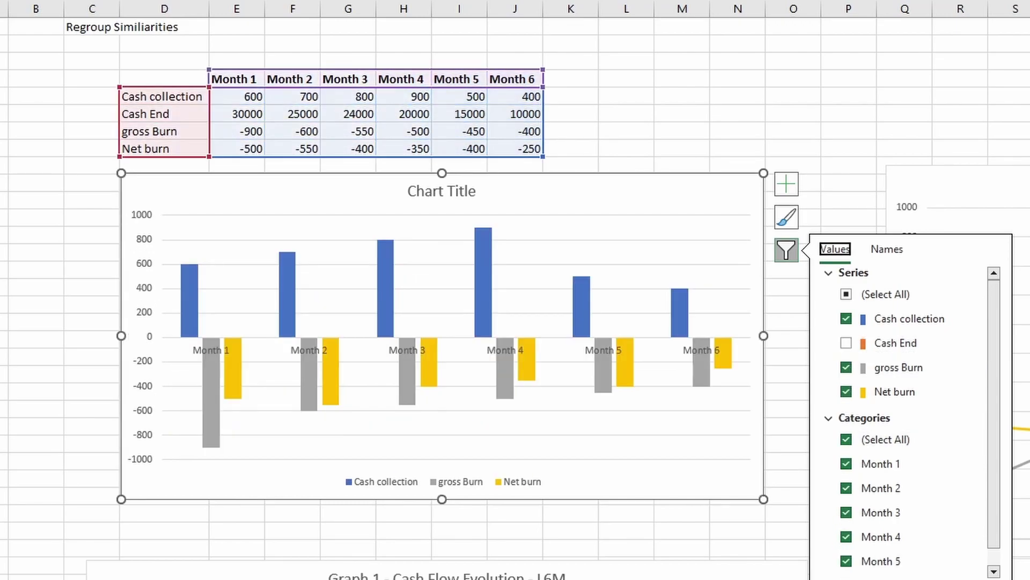
{"action": "left_click", "coordinate": [721, 101]}
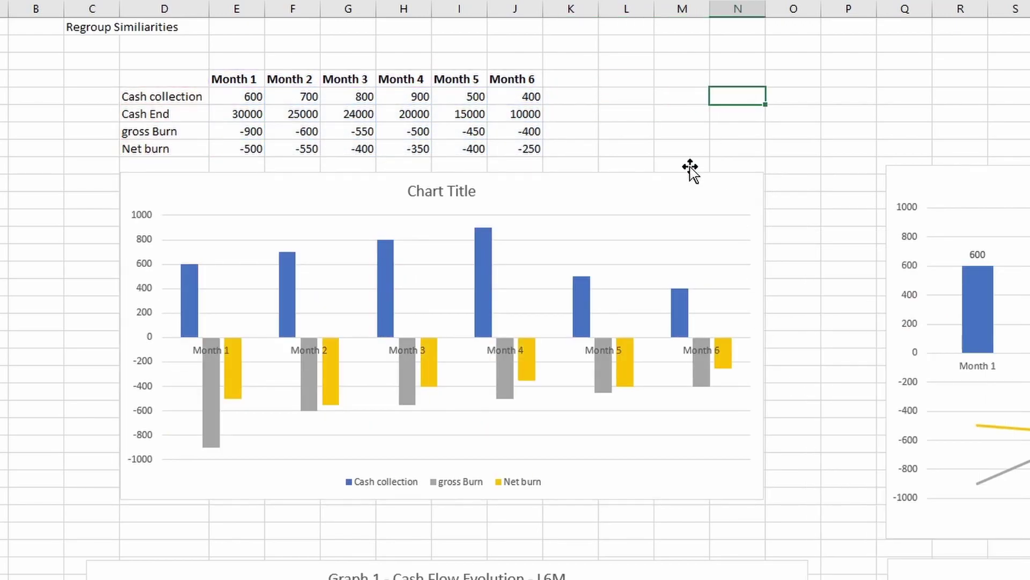
- Set the horizontal axis Label Position to Low so Month 1–6 labels sit below the negative bars
{"action": "left_click", "coordinate": [385, 306]}
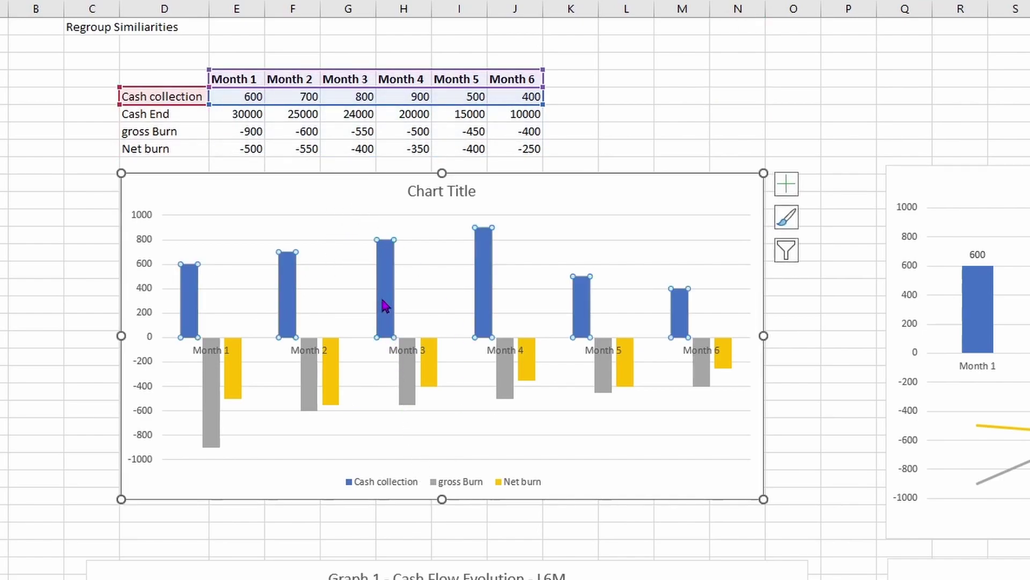
{"action": "left_click", "coordinate": [435, 384]}
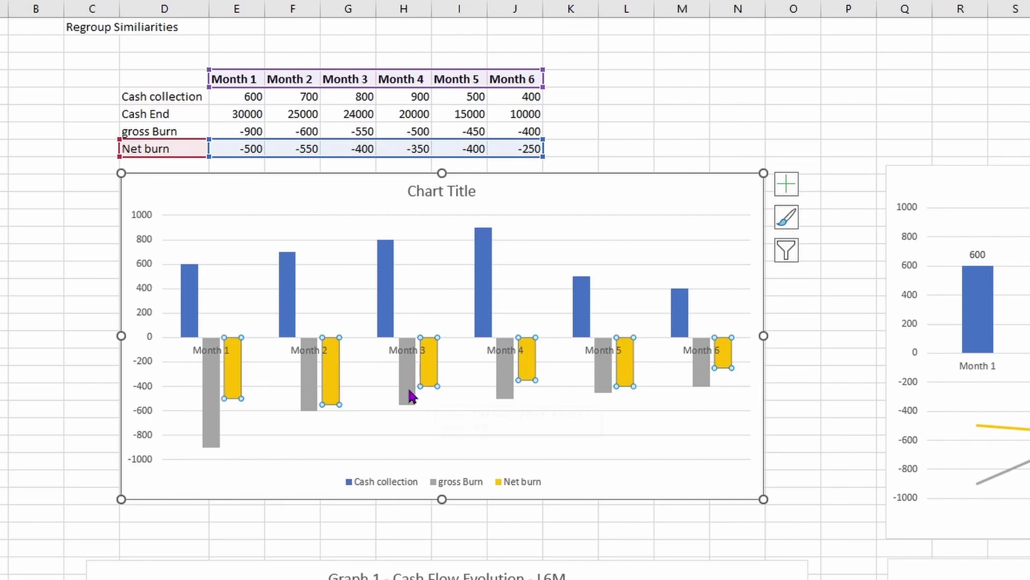
{"action": "left_click", "coordinate": [414, 377]}
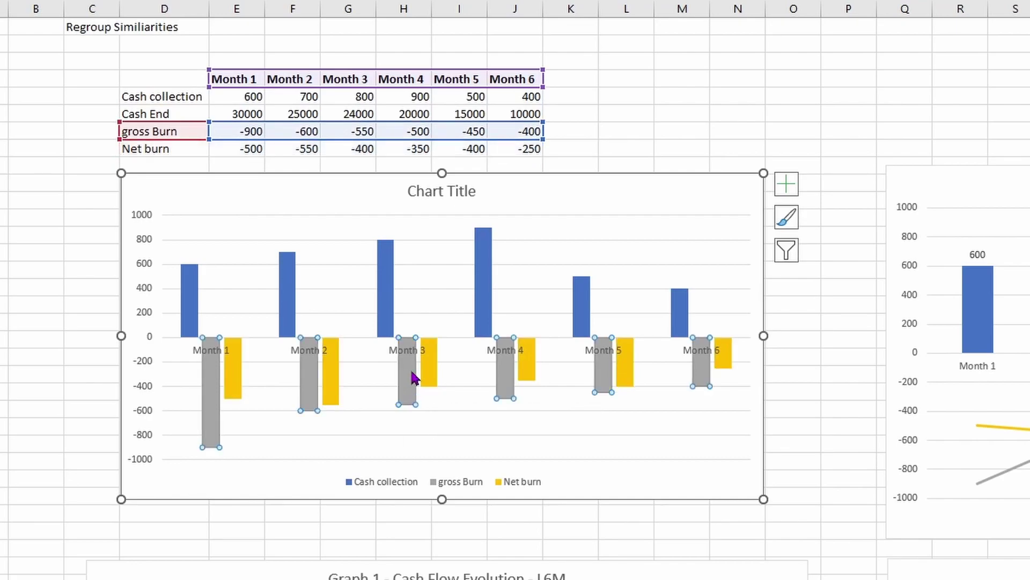
{"action": "left_click", "coordinate": [490, 350]}
{"action": "right_click", "coordinate": [491, 348]}
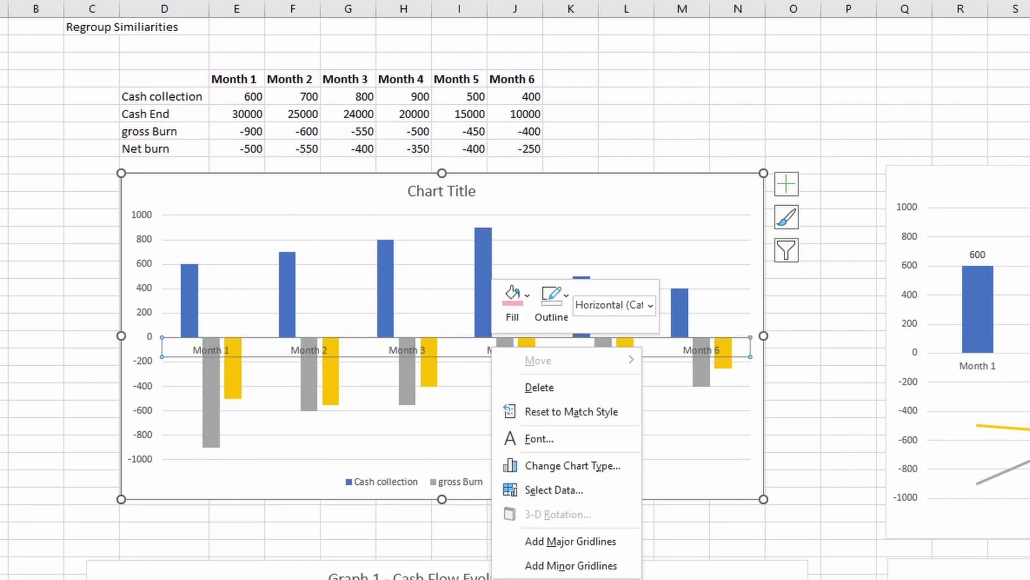
{"action": "key", "text": "Escape"}
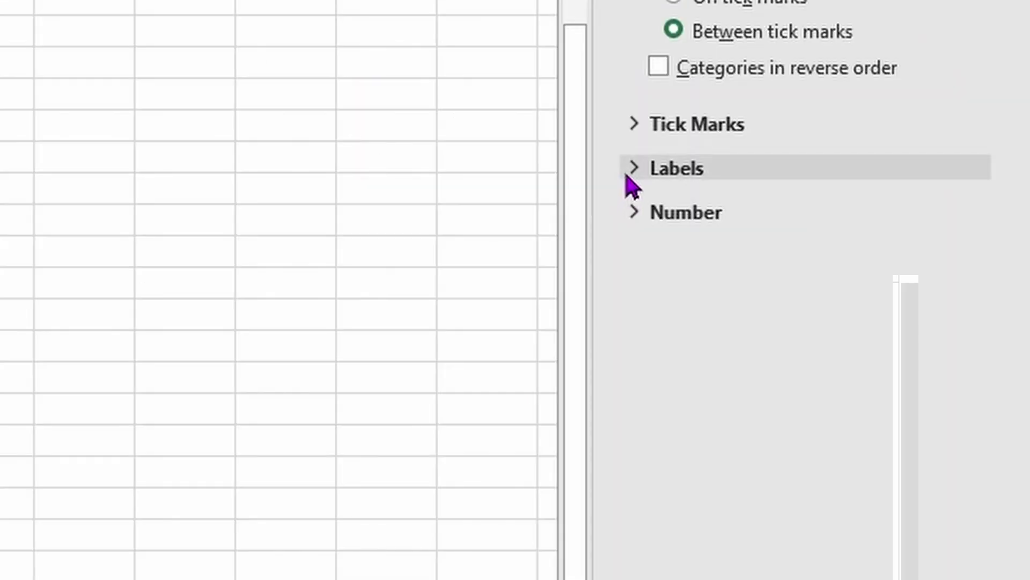
{"action": "left_click", "coordinate": [630, 169]}
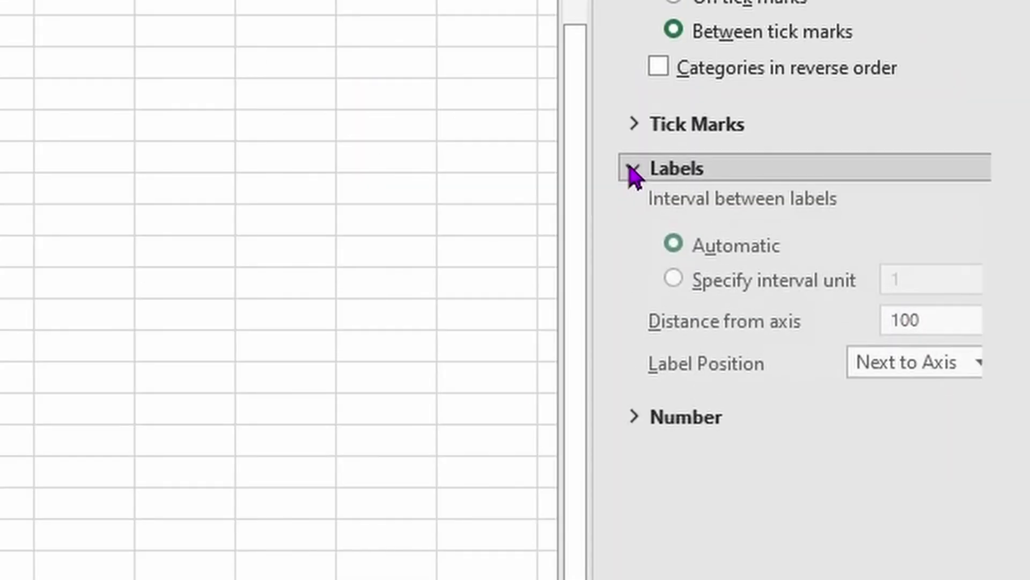
{"action": "left_click", "coordinate": [926, 381]}
{"action": "left_click", "coordinate": [907, 464]}
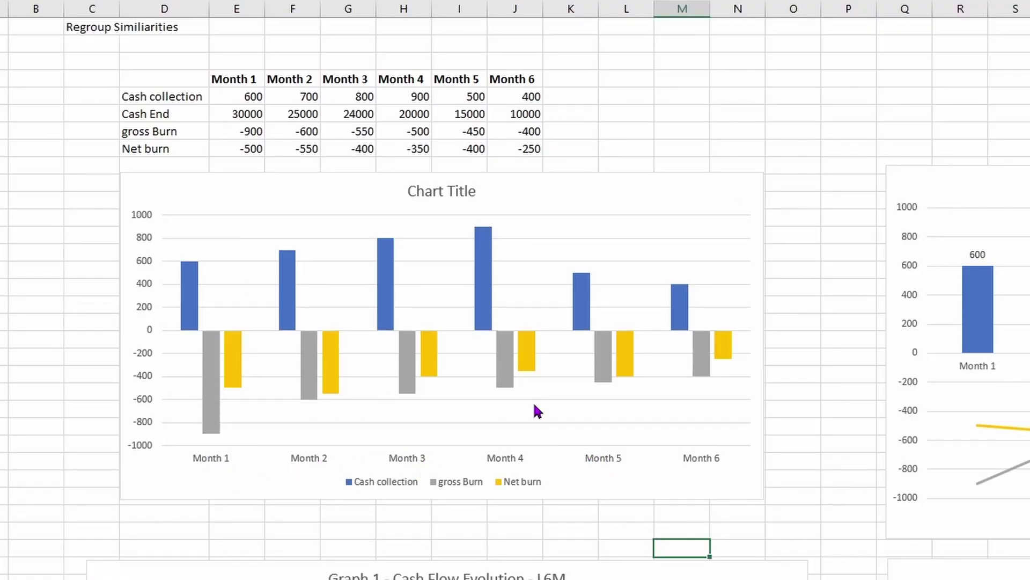
- Make a combo chart: Cash collection as clustered columns, gross Burn and Net burn as lines on the secondary axis
{"action": "left_click", "coordinate": [693, 198]}
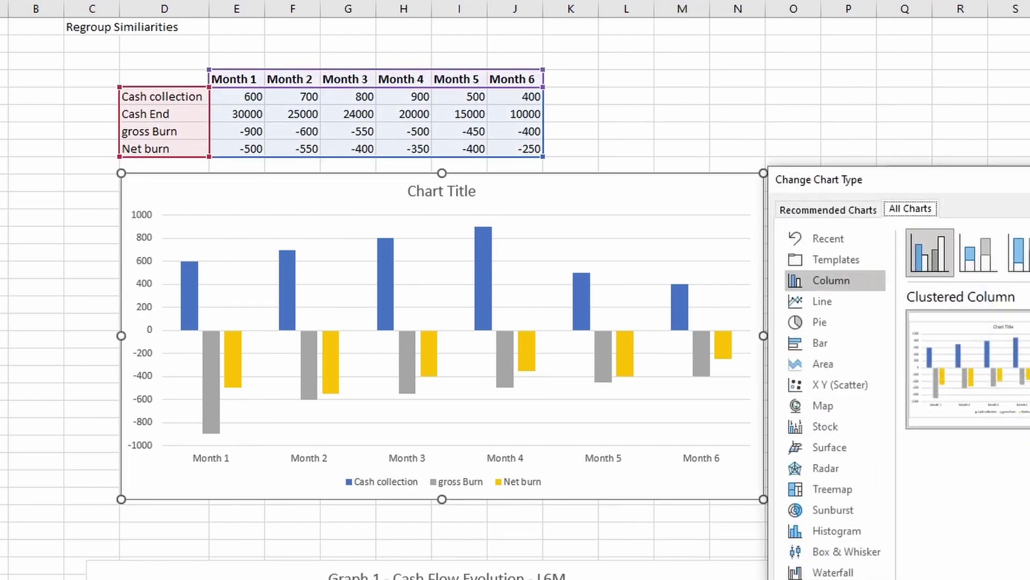
{"action": "left_click", "coordinate": [830, 579]}
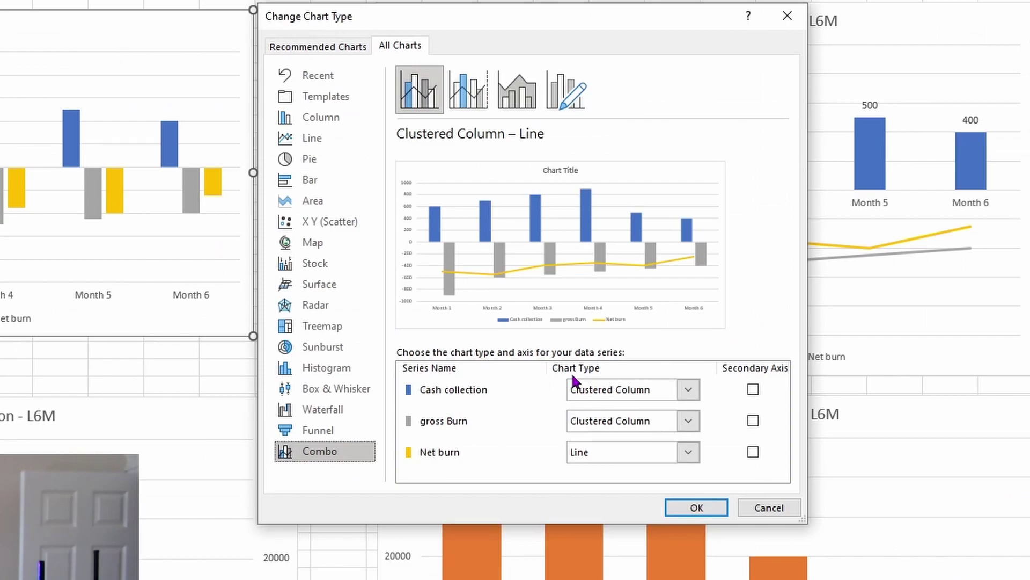
{"action": "left_click", "coordinate": [603, 394]}
{"action": "left_click", "coordinate": [594, 455]}
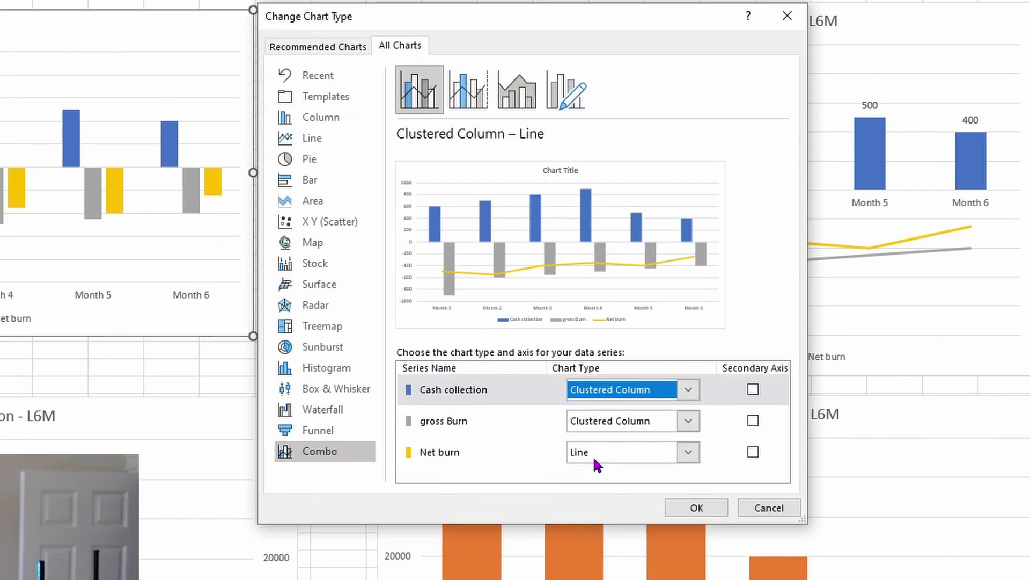
{"action": "left_click", "coordinate": [754, 421]}
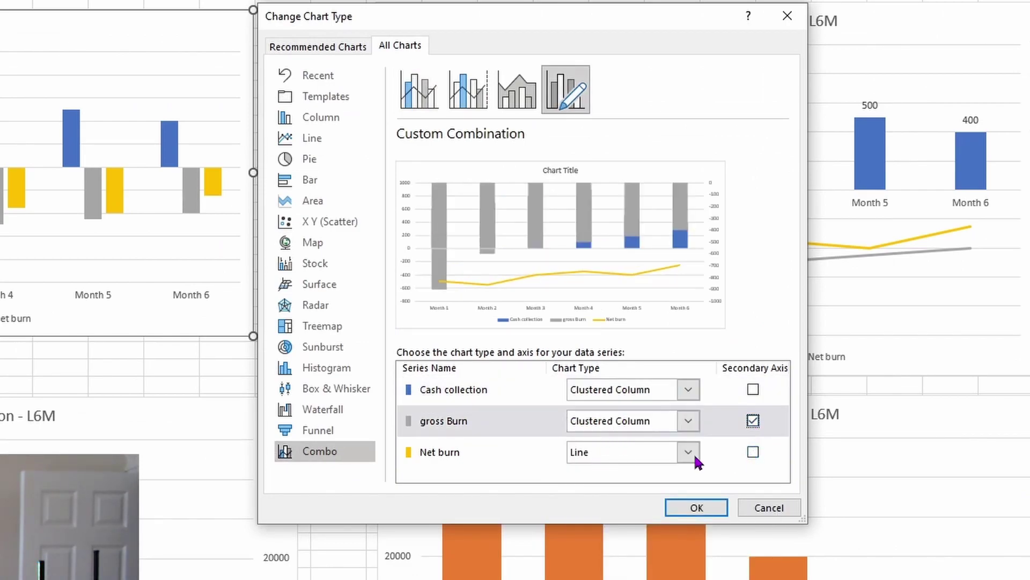
{"action": "left_click", "coordinate": [753, 452]}
{"action": "left_click", "coordinate": [619, 421]}
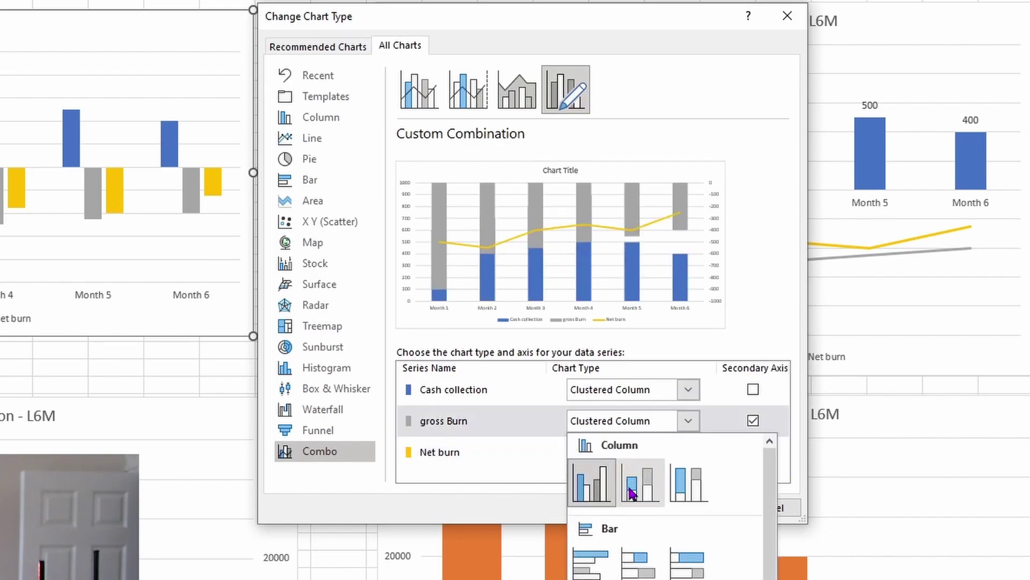
{"action": "scroll", "coordinate": [610, 563], "scroll_direction": "down", "scroll_amount": 3}
{"action": "left_click", "coordinate": [591, 515]}
{"action": "left_click", "coordinate": [723, 507]}
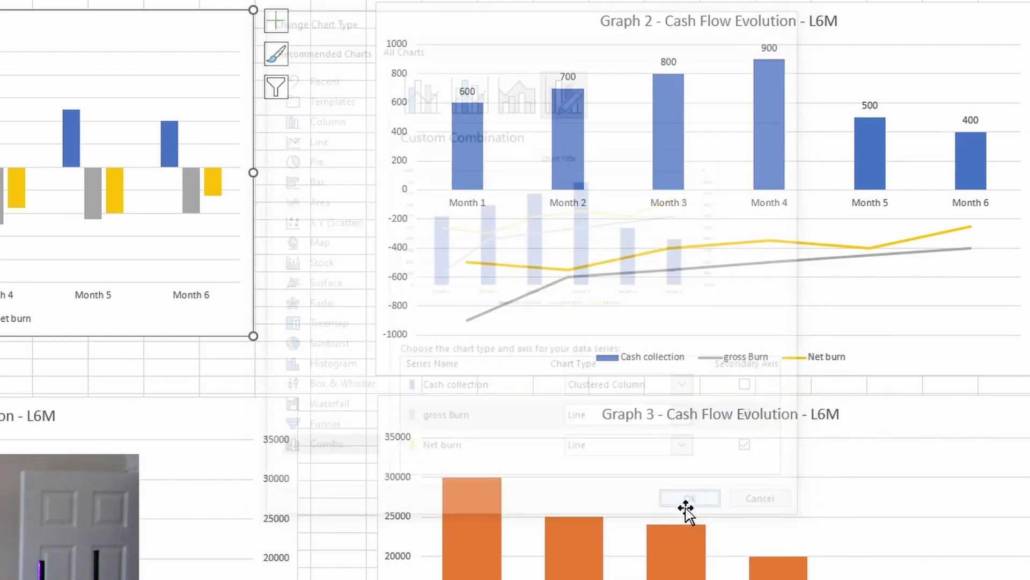
{"action": "left_click", "coordinate": [850, 323]}
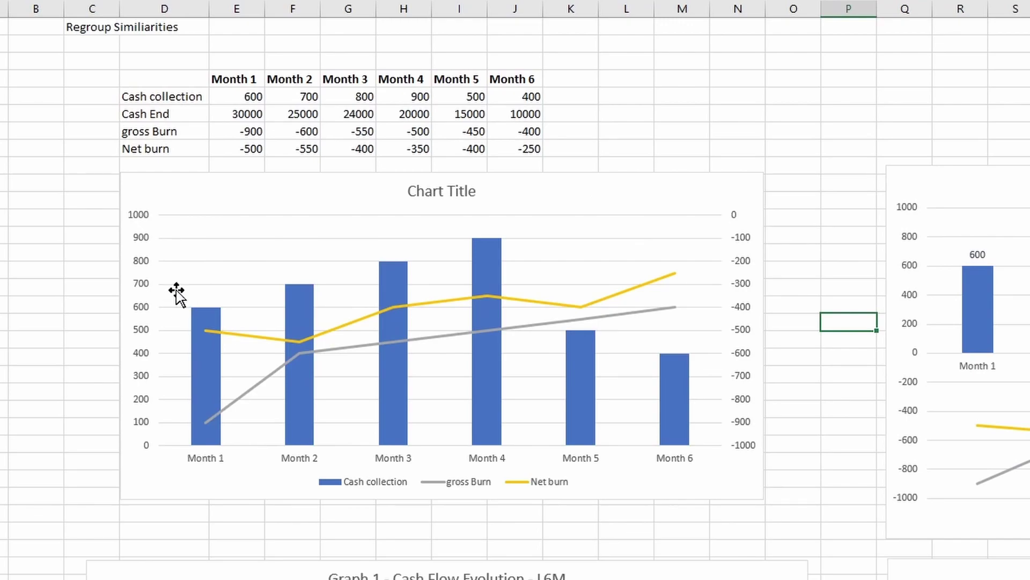
- Check the primary and secondary vertical axes and gross Burn line, then move Graph 2 into view
{"action": "left_click", "coordinate": [138, 242]}
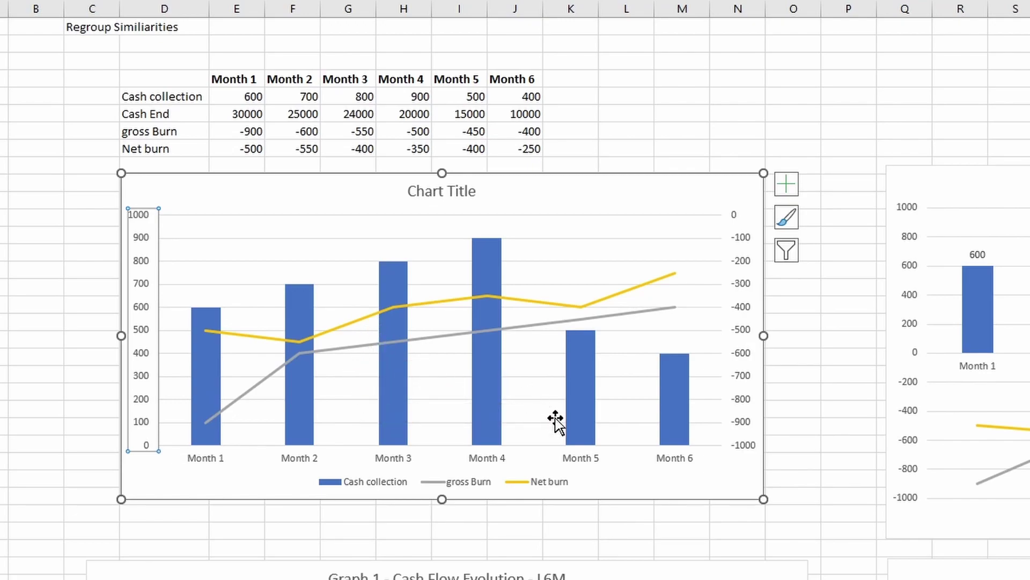
{"action": "mouse_move", "coordinate": [560, 331]}
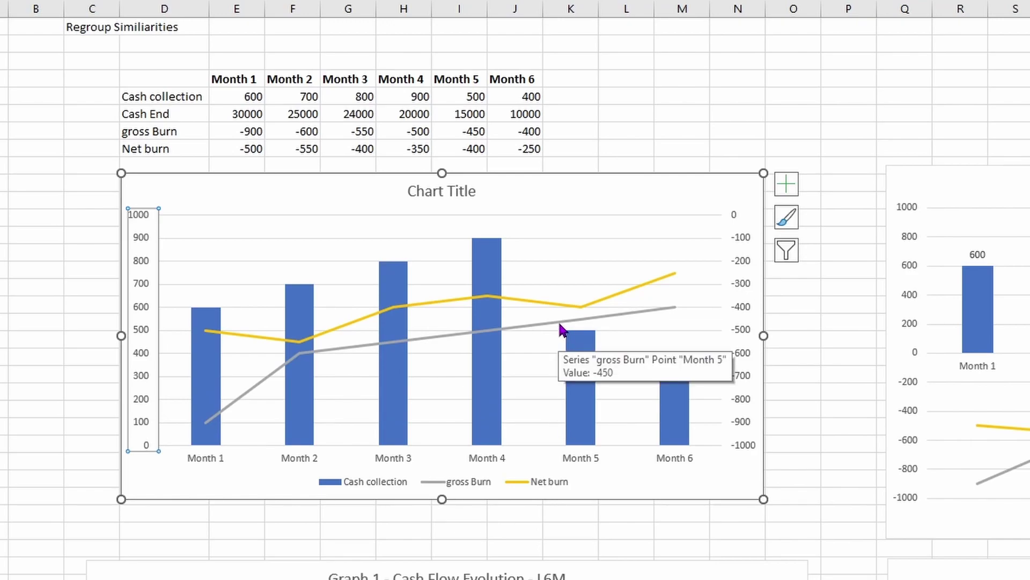
{"action": "left_click", "coordinate": [559, 330]}
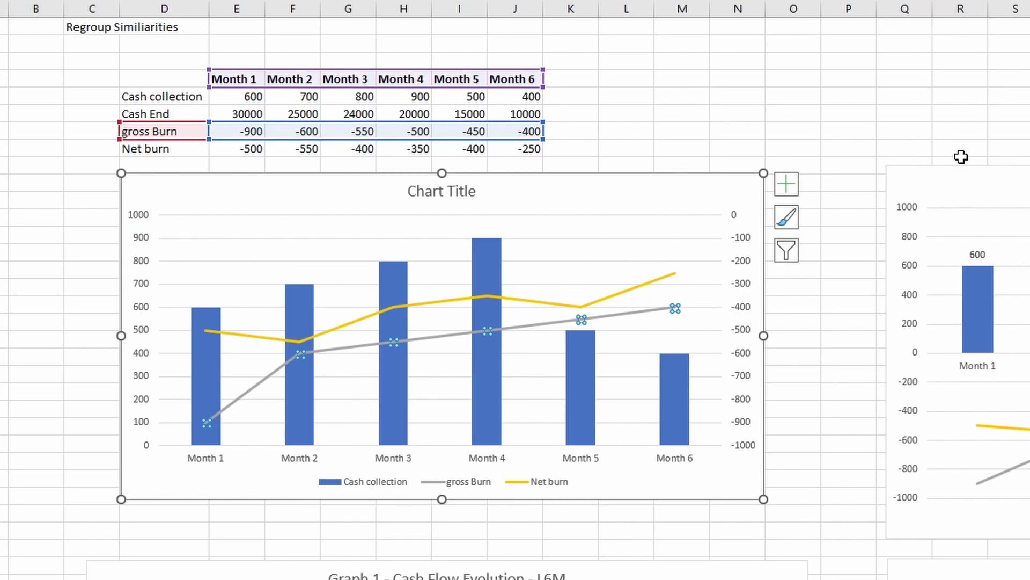
{"action": "right_click", "coordinate": [740, 236]}
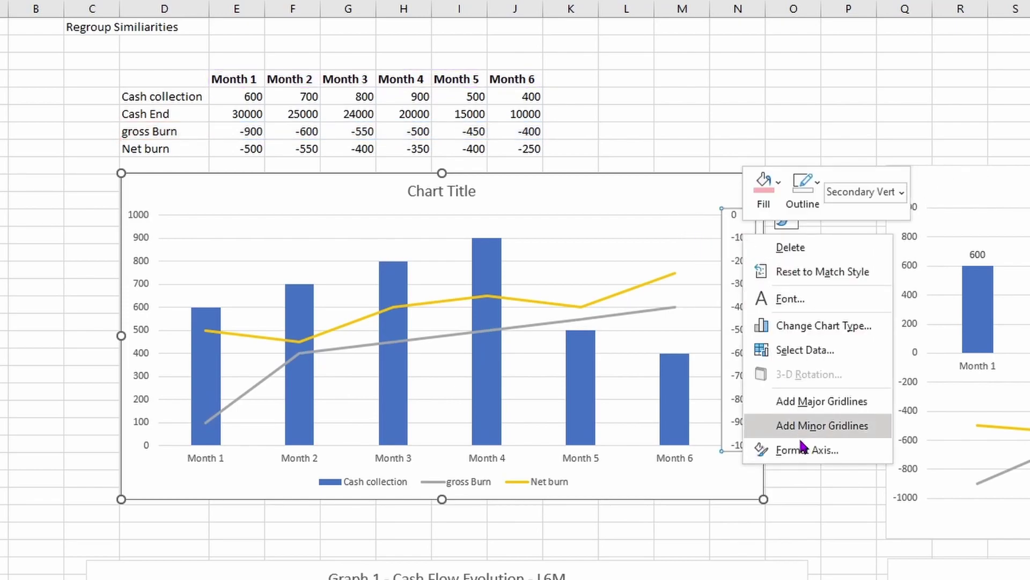
{"action": "key", "text": "Escape"}
{"action": "left_click_drag", "start_coordinate": [1017, 185], "coordinate": [997, 108]}
- Bring Graph 2 into view and select its Cash collection columns
{"action": "scroll", "coordinate": [558, 378], "scroll_direction": "right", "scroll_amount": 5}
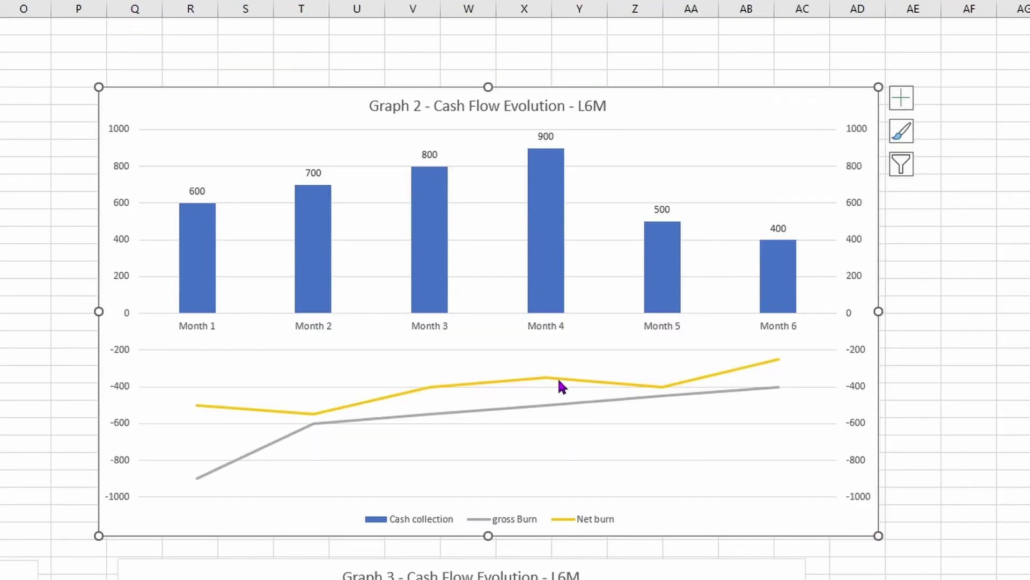
{"action": "left_click", "coordinate": [440, 272]}
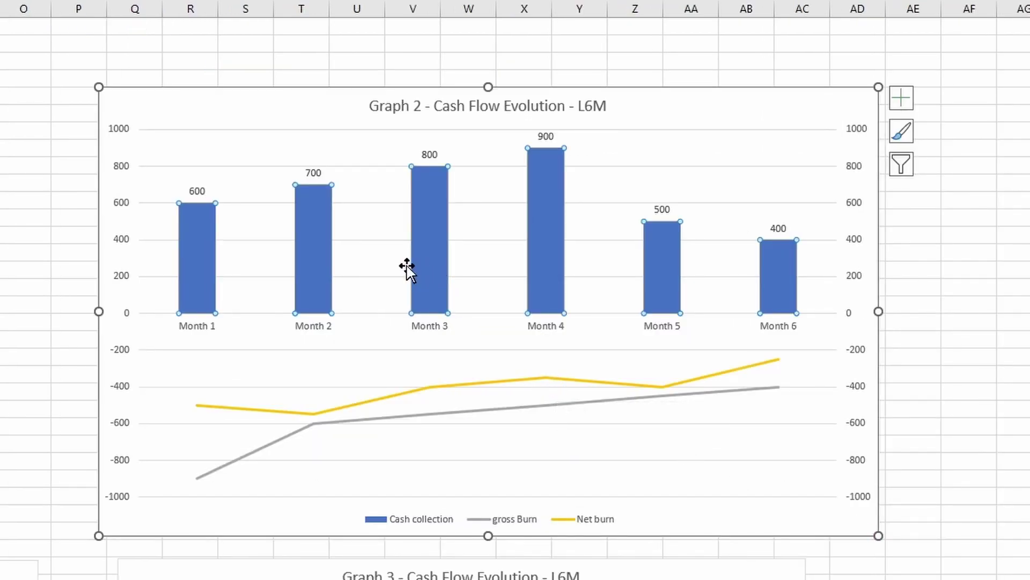